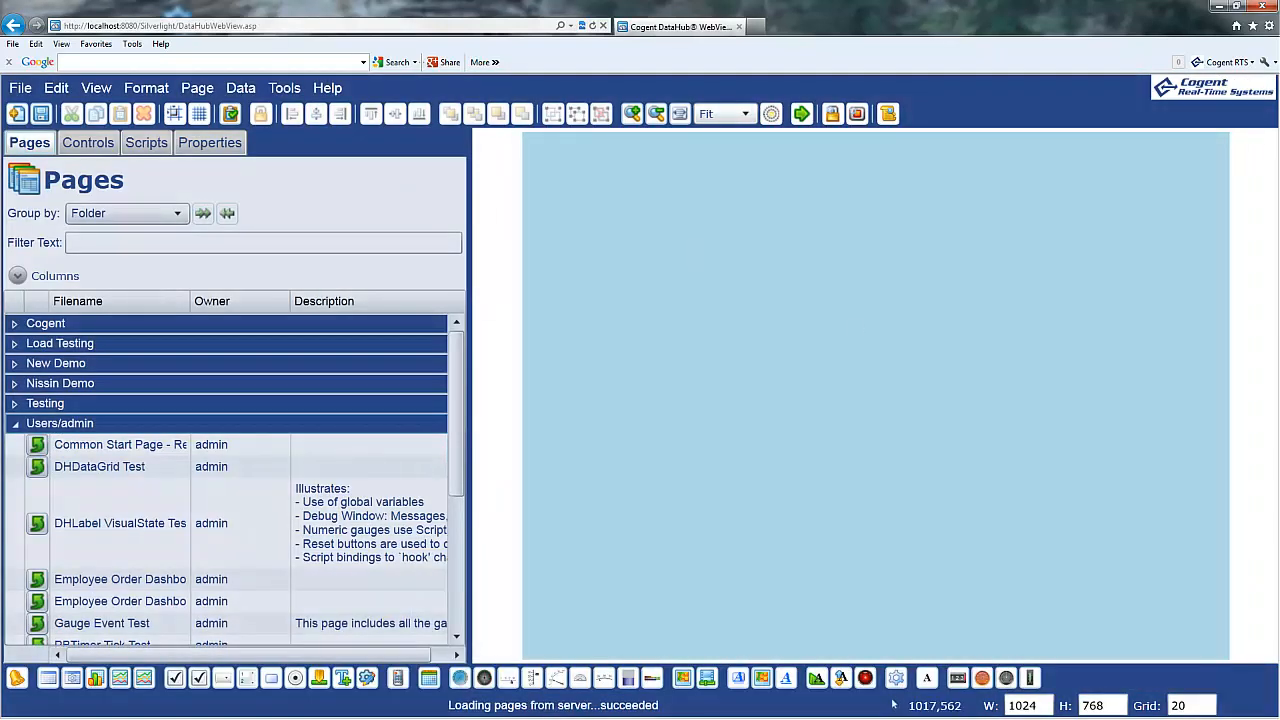
Bring the Cogent DataHub Properties window to the front with Alt+Tab.
{"action": "key", "text": "alt+Tab"}
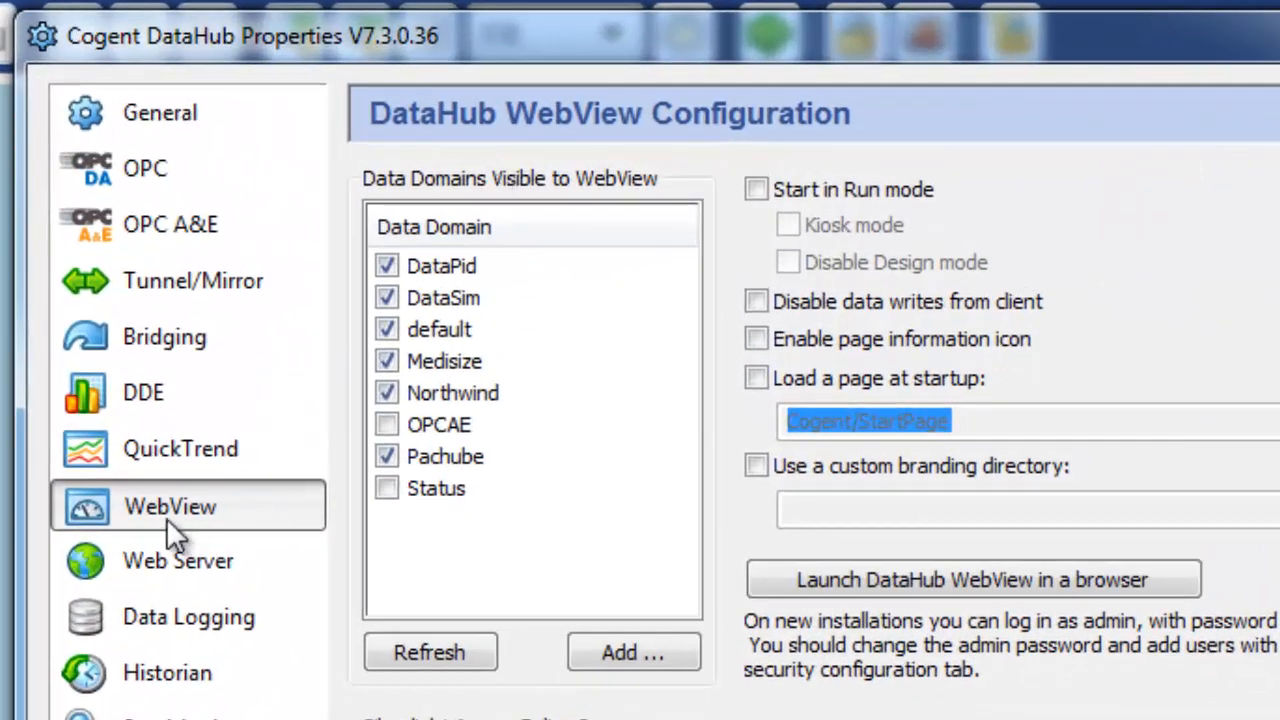
Enable Run mode, Kiosk mode and Load a page at startup, then apply the WebView settings.
{"action": "left_click", "coordinate": [906, 197]}
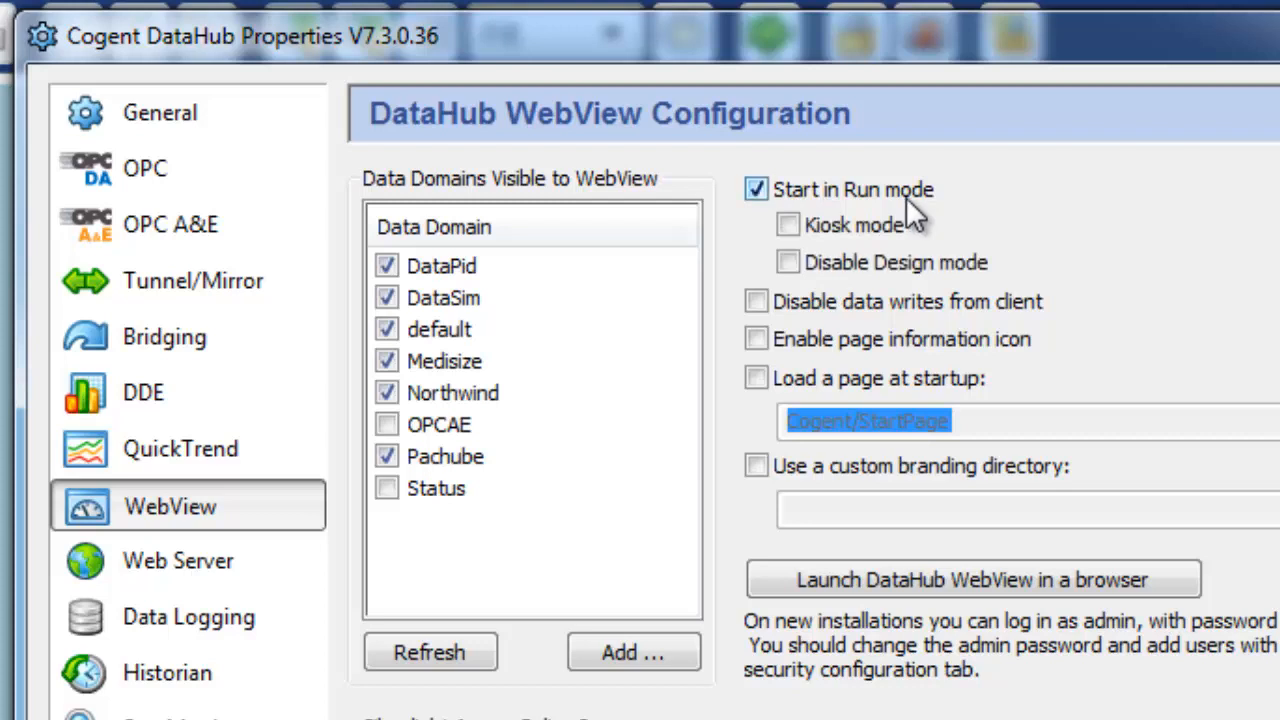
{"action": "left_click", "coordinate": [890, 228]}
{"action": "left_click", "coordinate": [795, 386]}
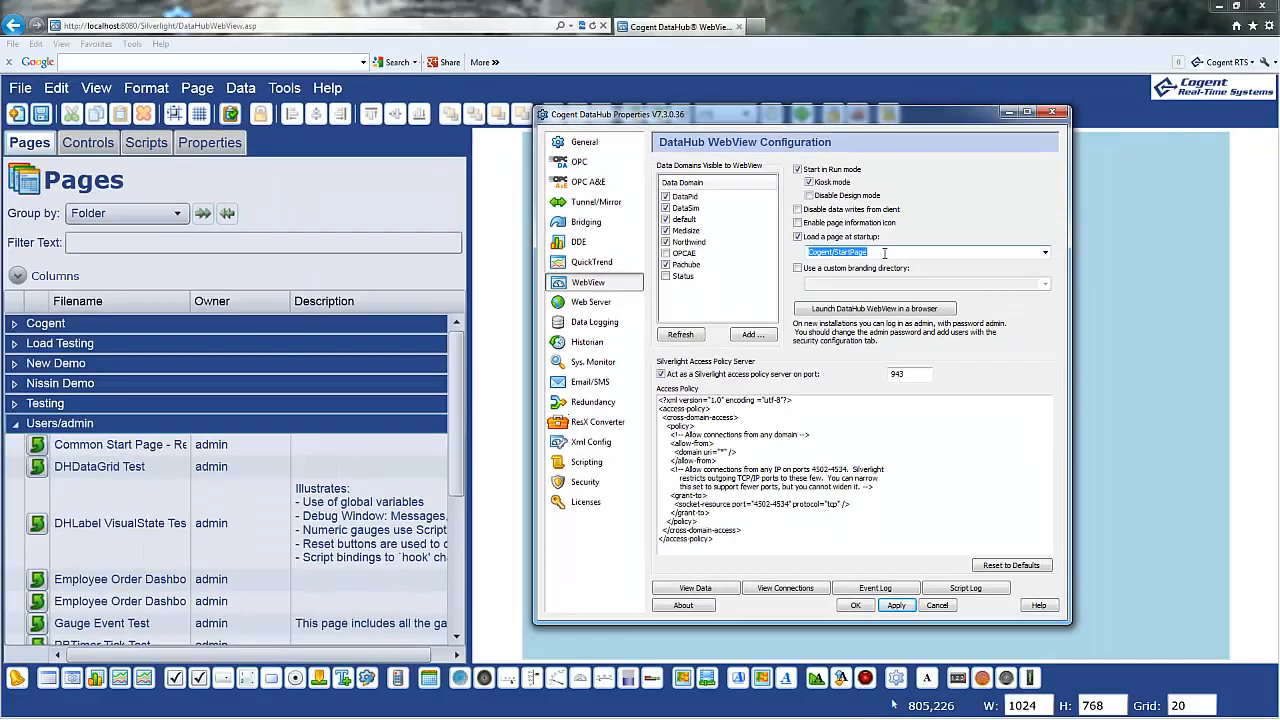
{"action": "left_click", "coordinate": [905, 609]}
Reload WebView in the browser, confirming Leave this page.
{"action": "left_click", "coordinate": [601, 6]}
{"action": "left_click", "coordinate": [593, 26]}
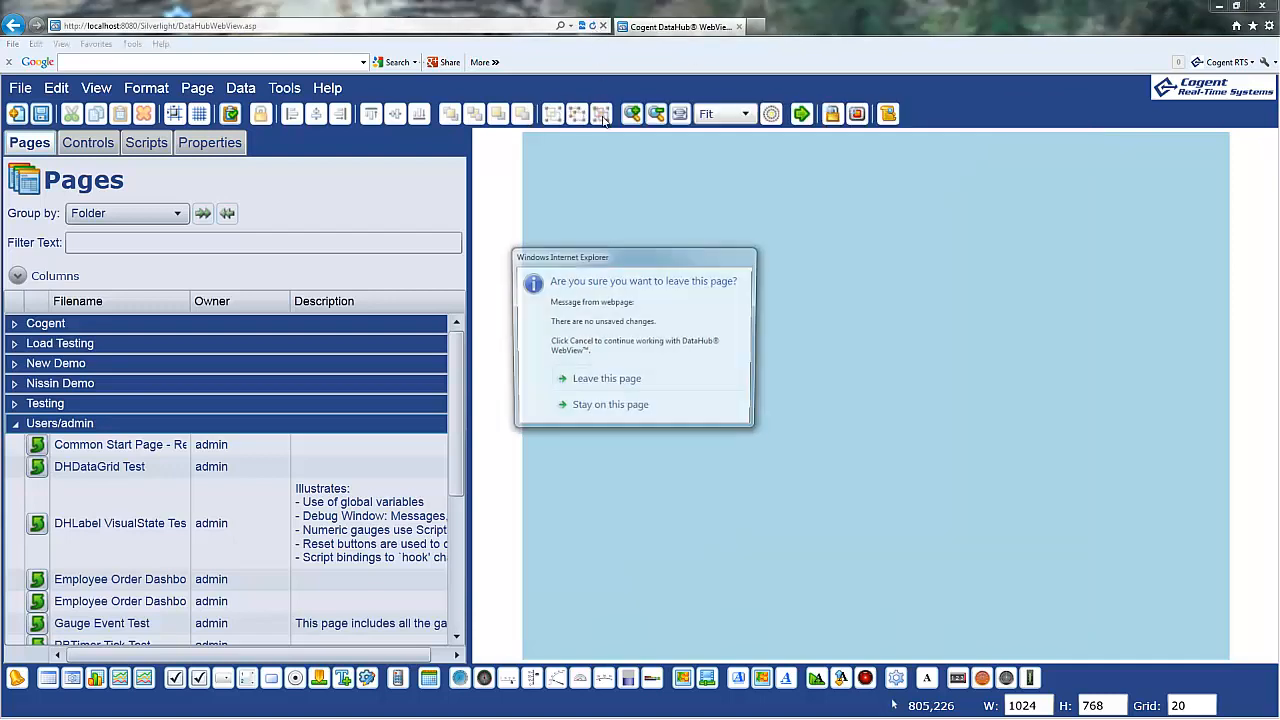
{"action": "left_click", "coordinate": [606, 378]}
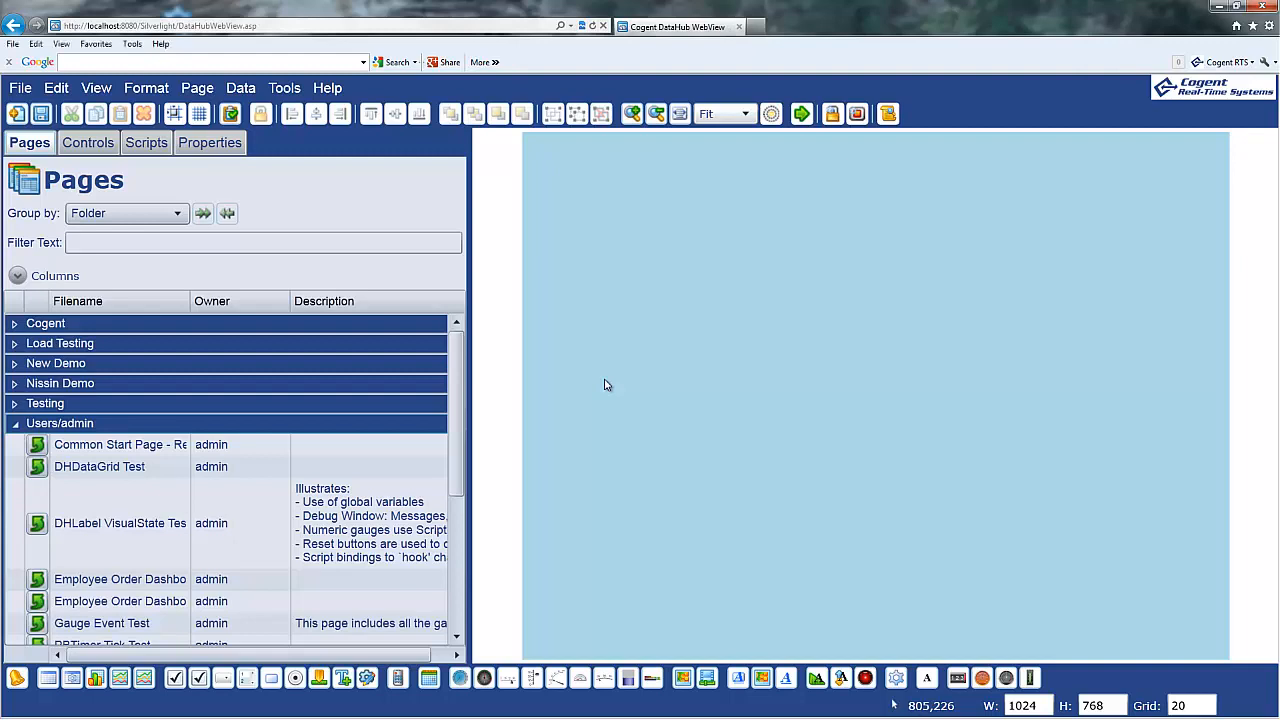
Enter the administrator password to log in and reach the WebView start page.
{"action": "type", "text": "admin"}
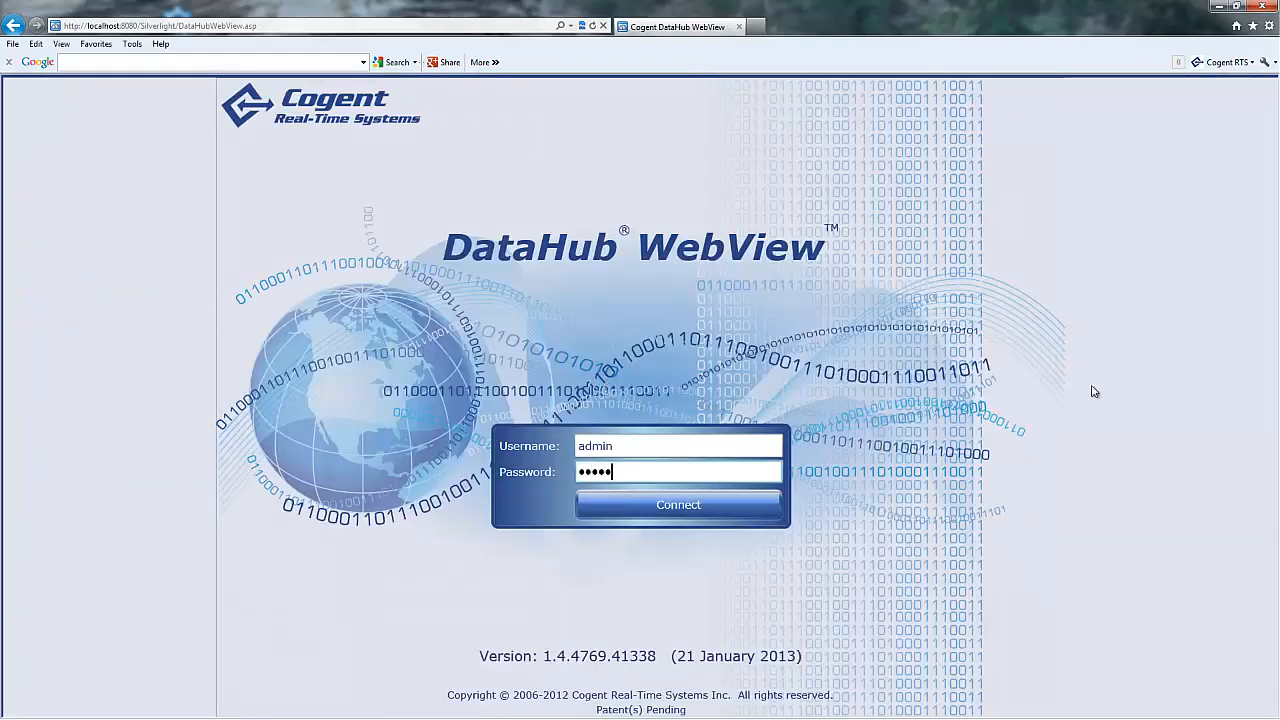
{"action": "key", "text": "Return"}
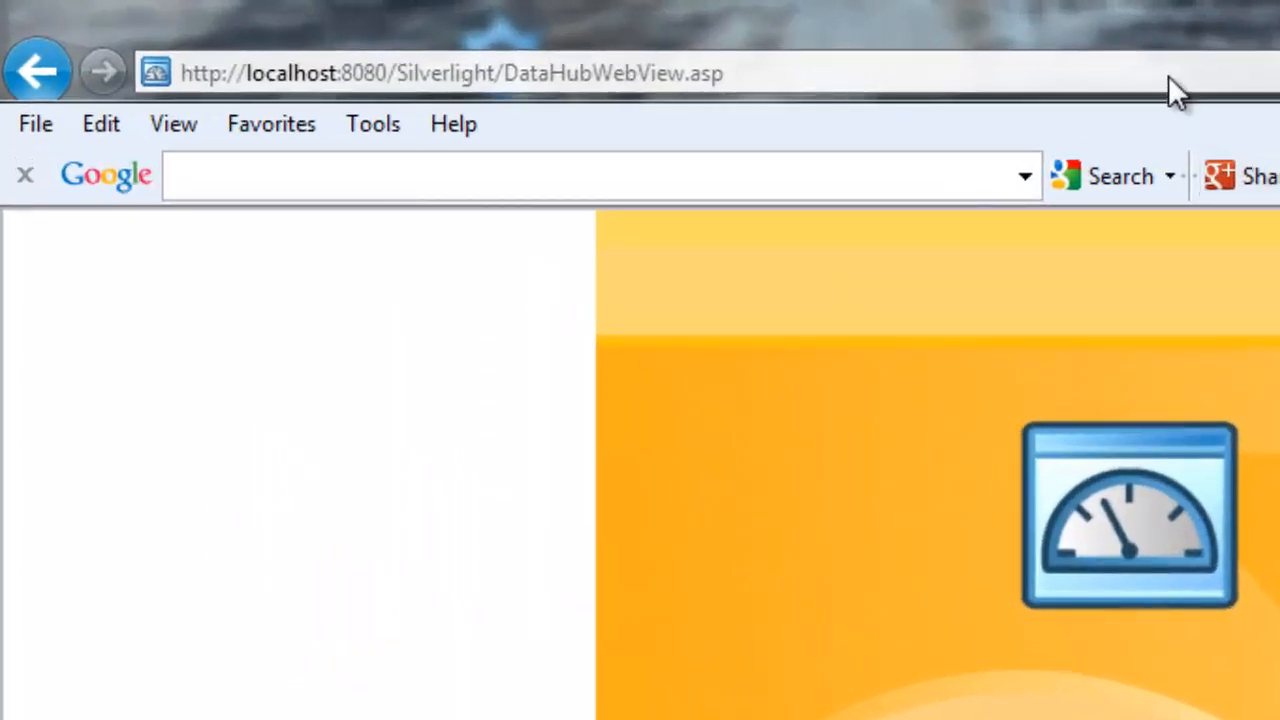
Append ?page=Cogent/Demo_4 plus a user=admin parameter to the WebView address.
{"action": "left_click", "coordinate": [1170, 74]}
{"action": "left_click", "coordinate": [1170, 74]}
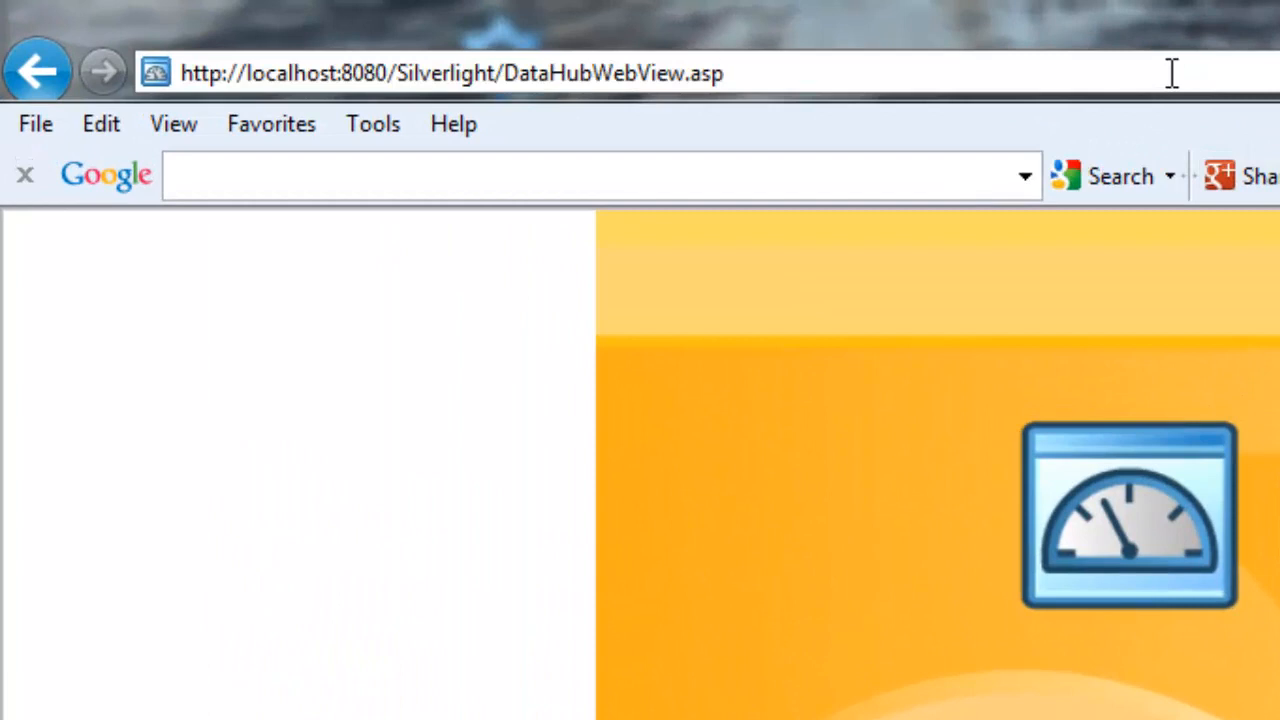
{"action": "type", "text": "?page"}
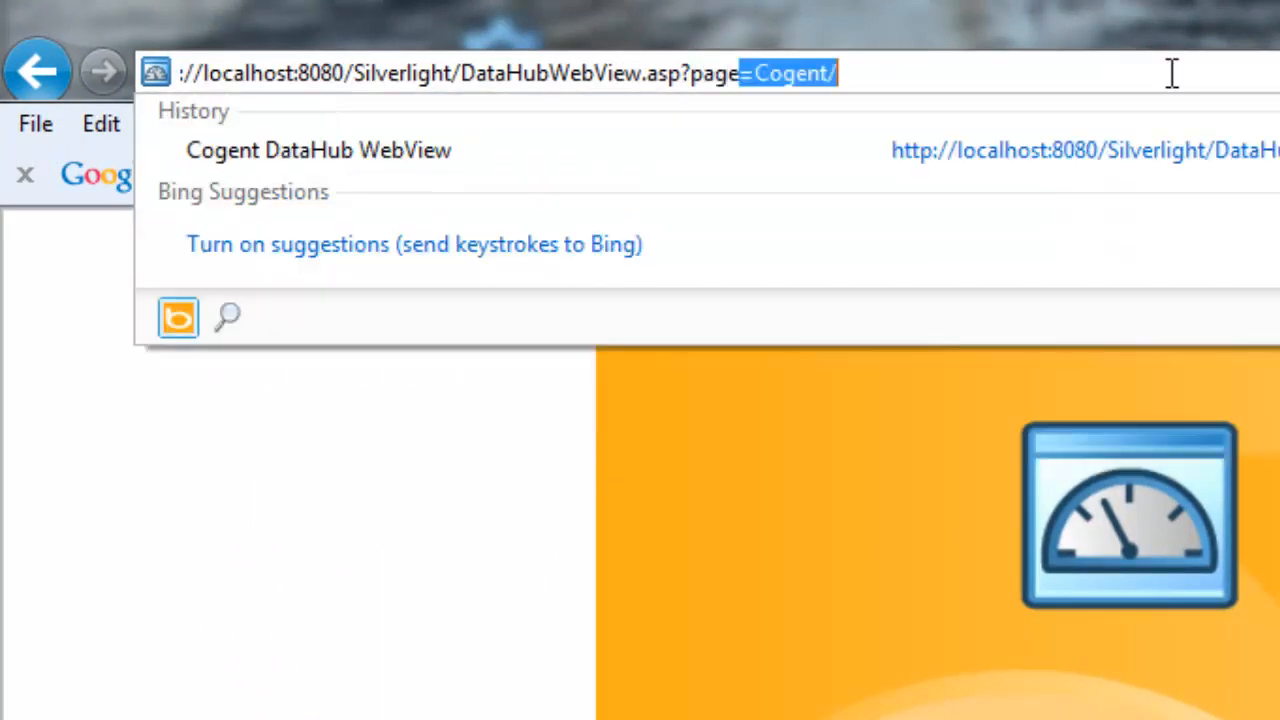
{"action": "key", "text": "End"}
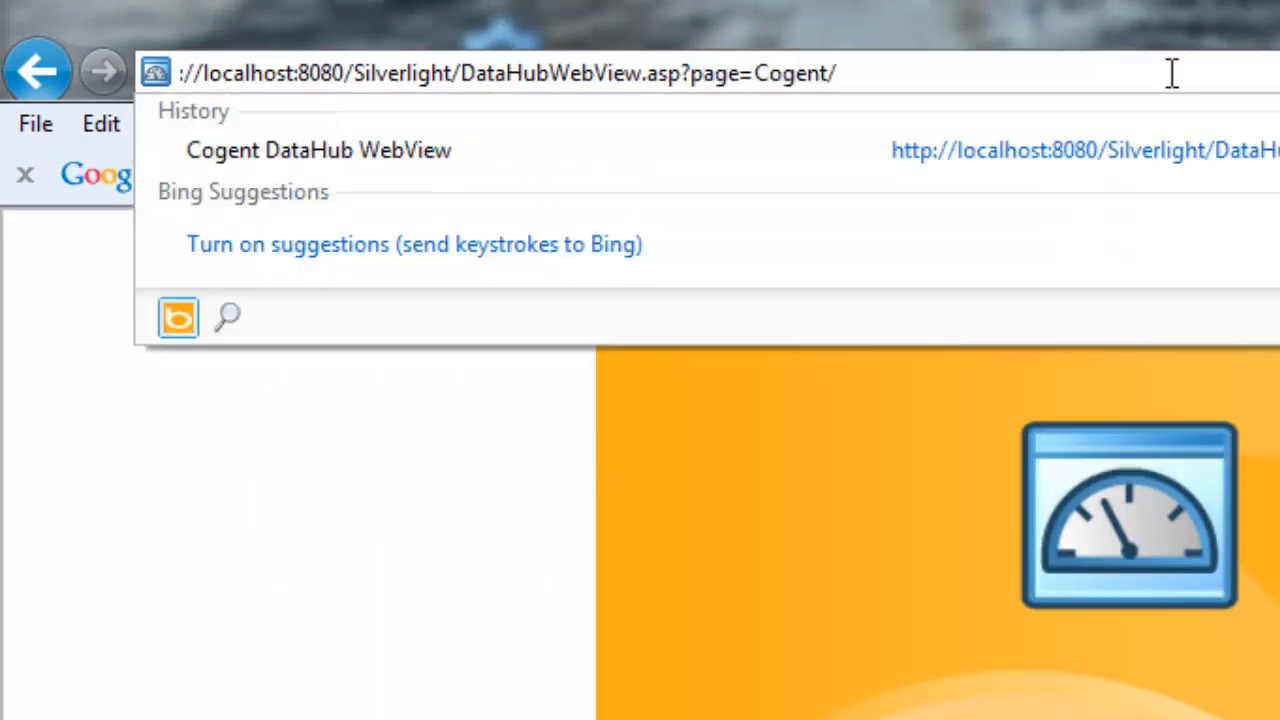
{"action": "type", "text": "Demo_4"}
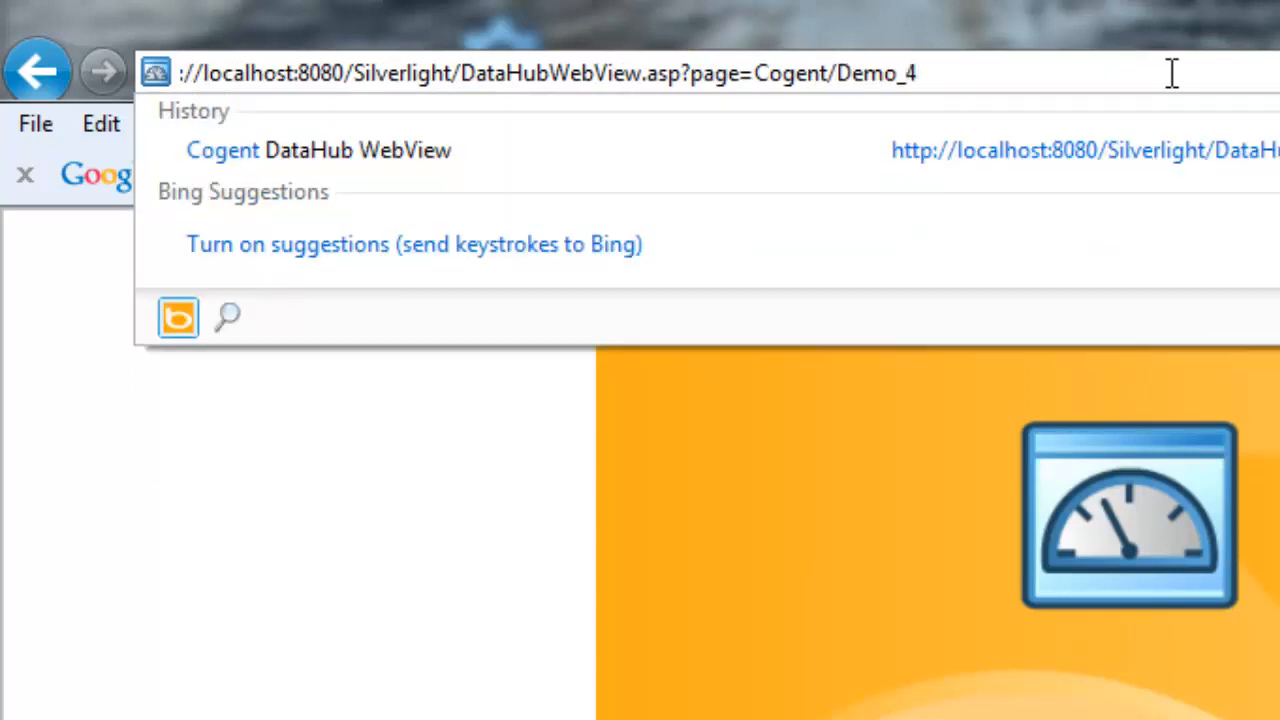
{"action": "type", "text": "&user"}
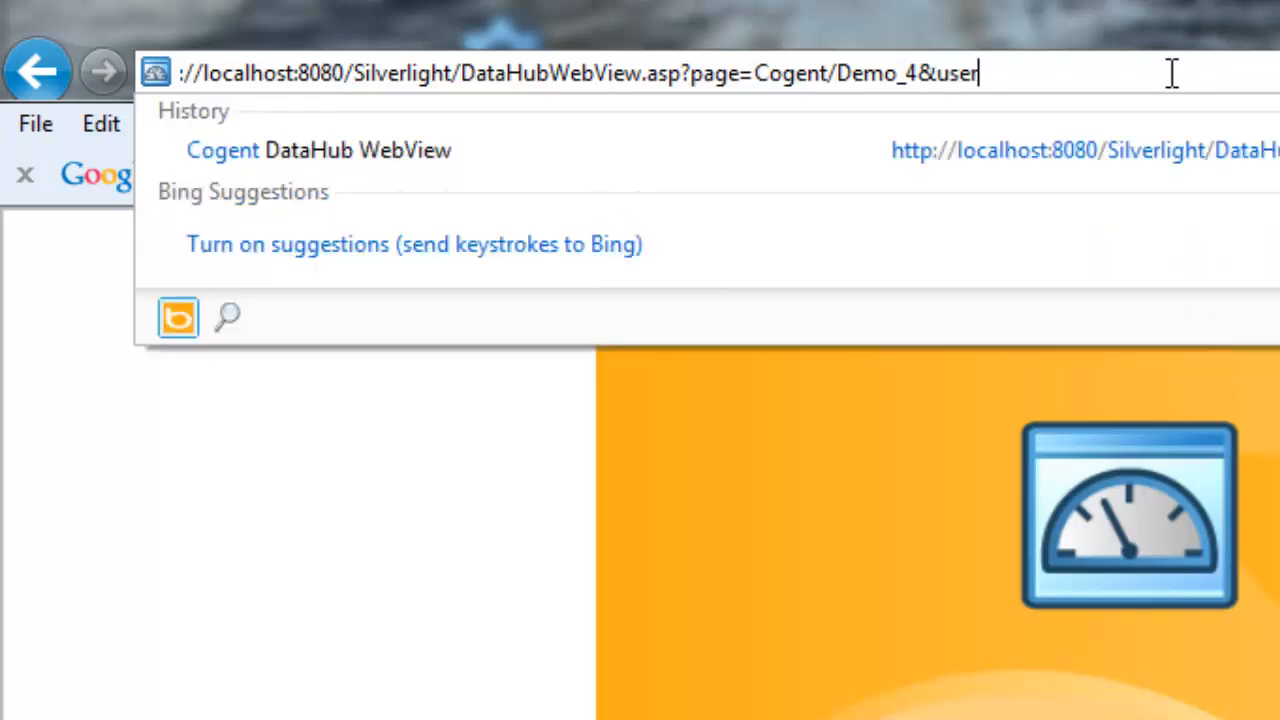
{"action": "type", "text": "-admin"}
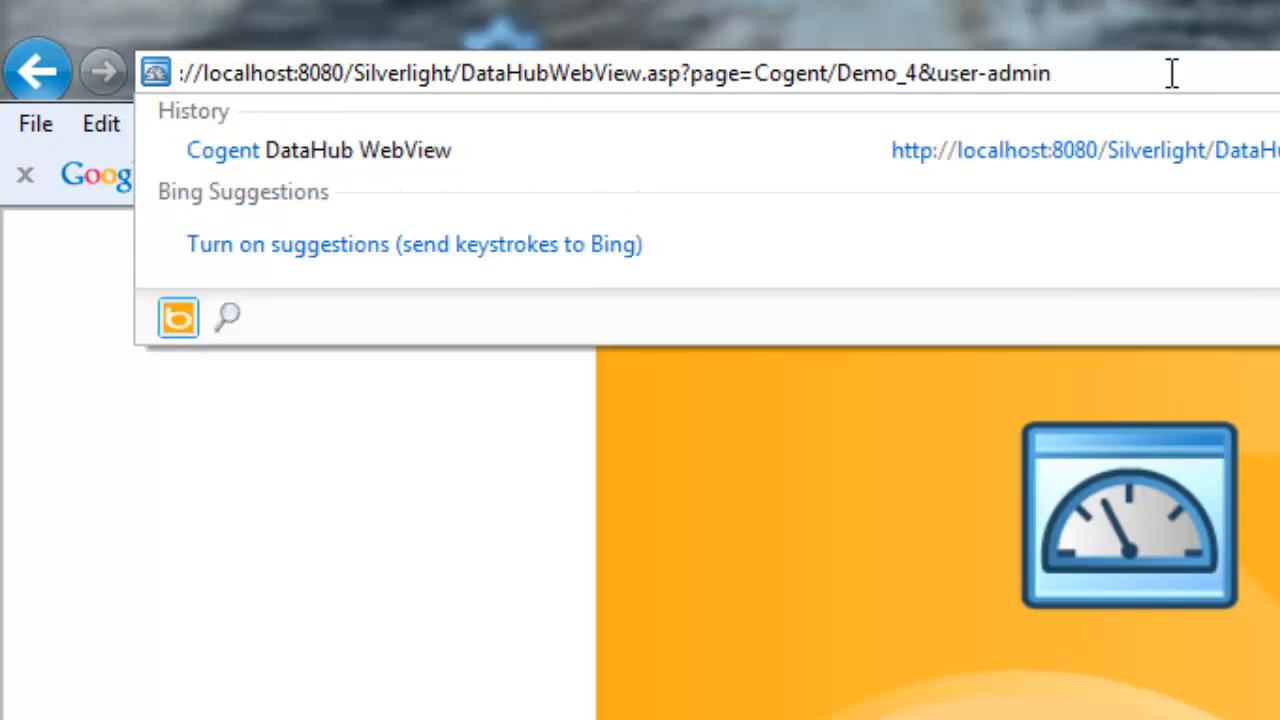
Fix the user parameter, then delete it so the address ends with page=Cogent/Demo_4.
{"action": "key", "text": "Left"}
{"action": "key", "text": "Left"}
{"action": "key", "text": "Left"}
{"action": "key", "text": "Left"}
{"action": "key", "text": "BackSpace"}
{"action": "type", "text": "="}
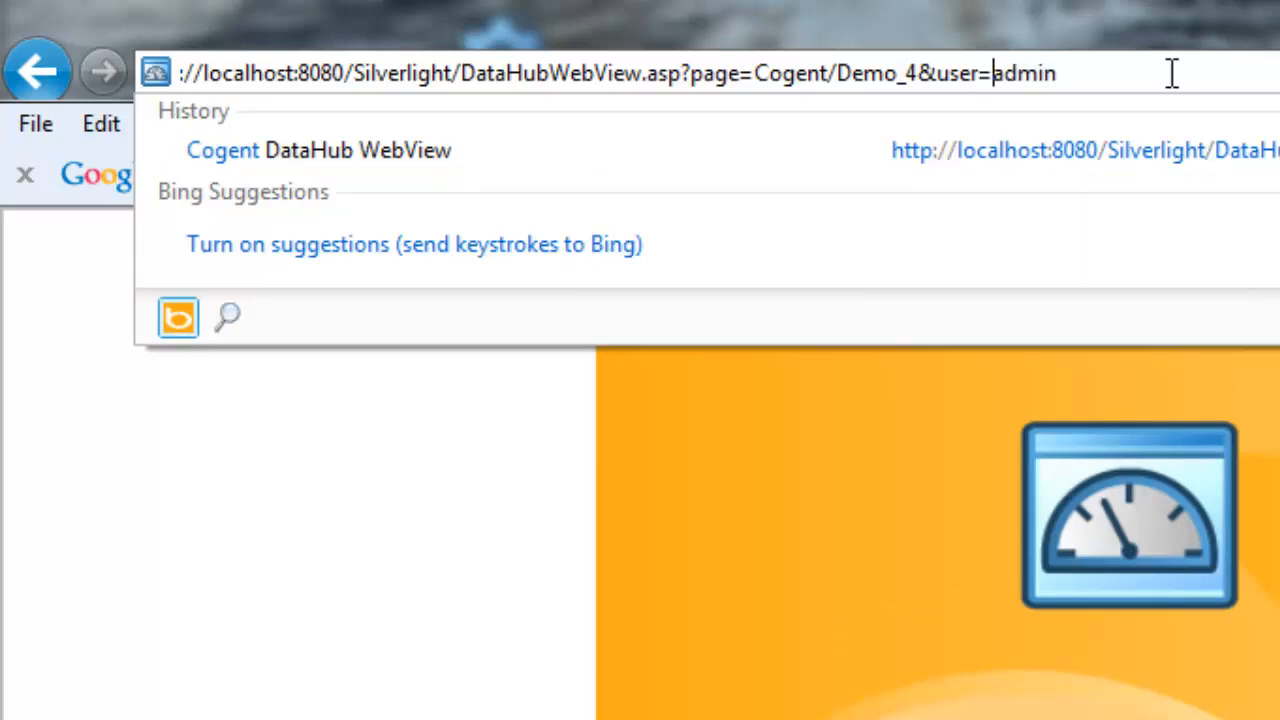
{"action": "key", "text": "BackSpace"}
{"action": "key", "text": "BackSpace"}
{"action": "key", "text": "BackSpace"}
{"action": "key", "text": "BackSpace"}
{"action": "key", "text": "BackSpace"}
{"action": "key", "text": "BackSpace"}
{"action": "key", "text": "BackSpace"}
{"action": "key", "text": "BackSpace"}
{"action": "key", "text": "BackSpace"}
{"action": "key", "text": "BackSpace"}
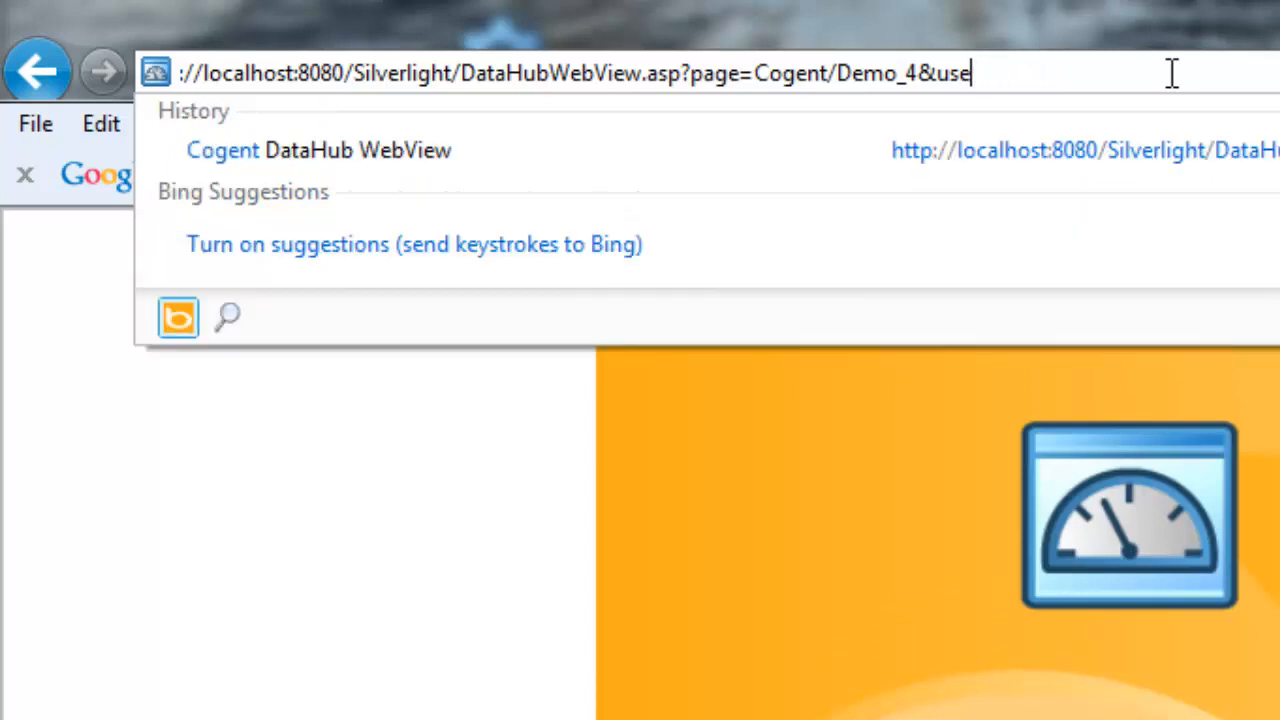
{"action": "key", "text": "BackSpace"}
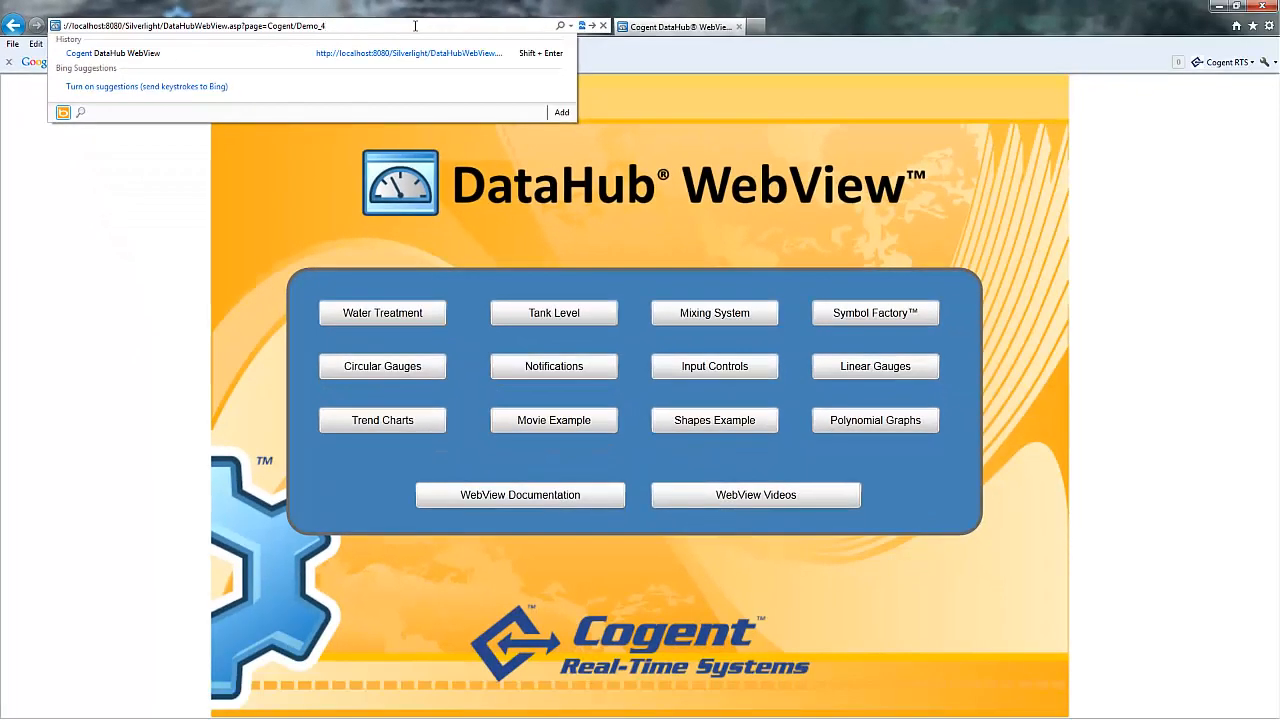
Load the Demo_4 address, leave the current page, and log in again with the administrator password.
{"action": "key", "text": "Return"}
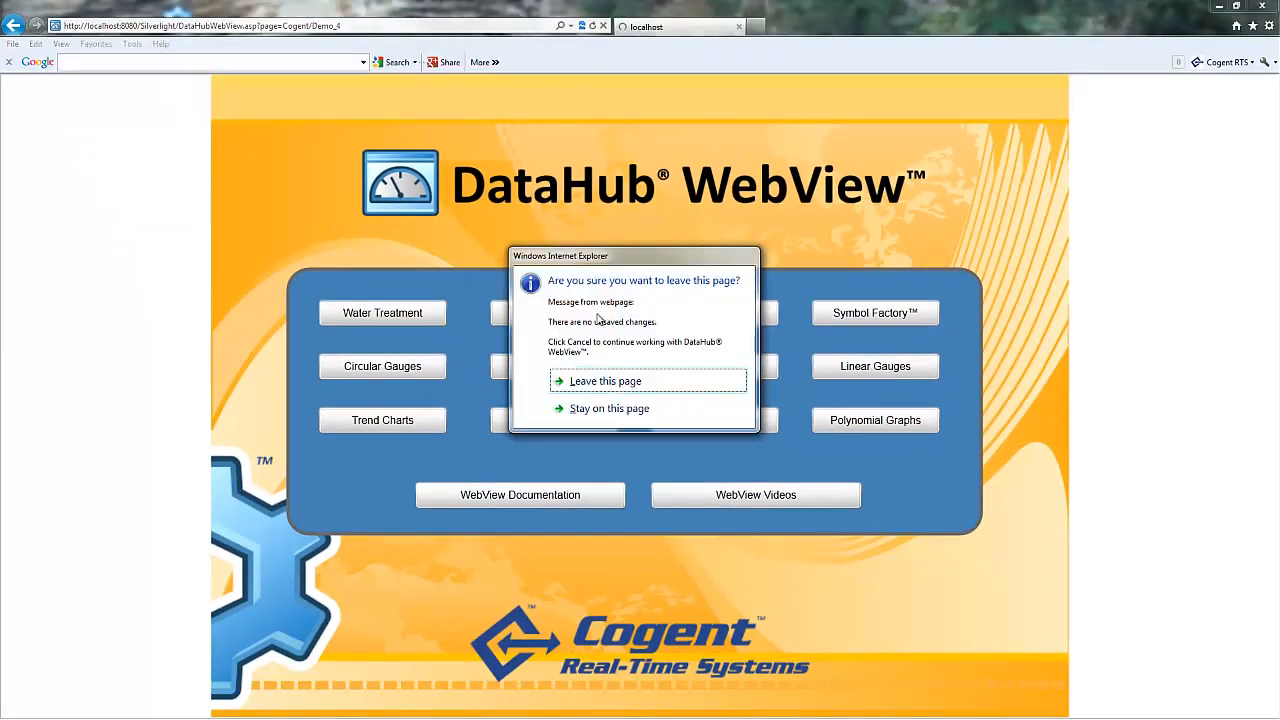
{"action": "left_click", "coordinate": [605, 381]}
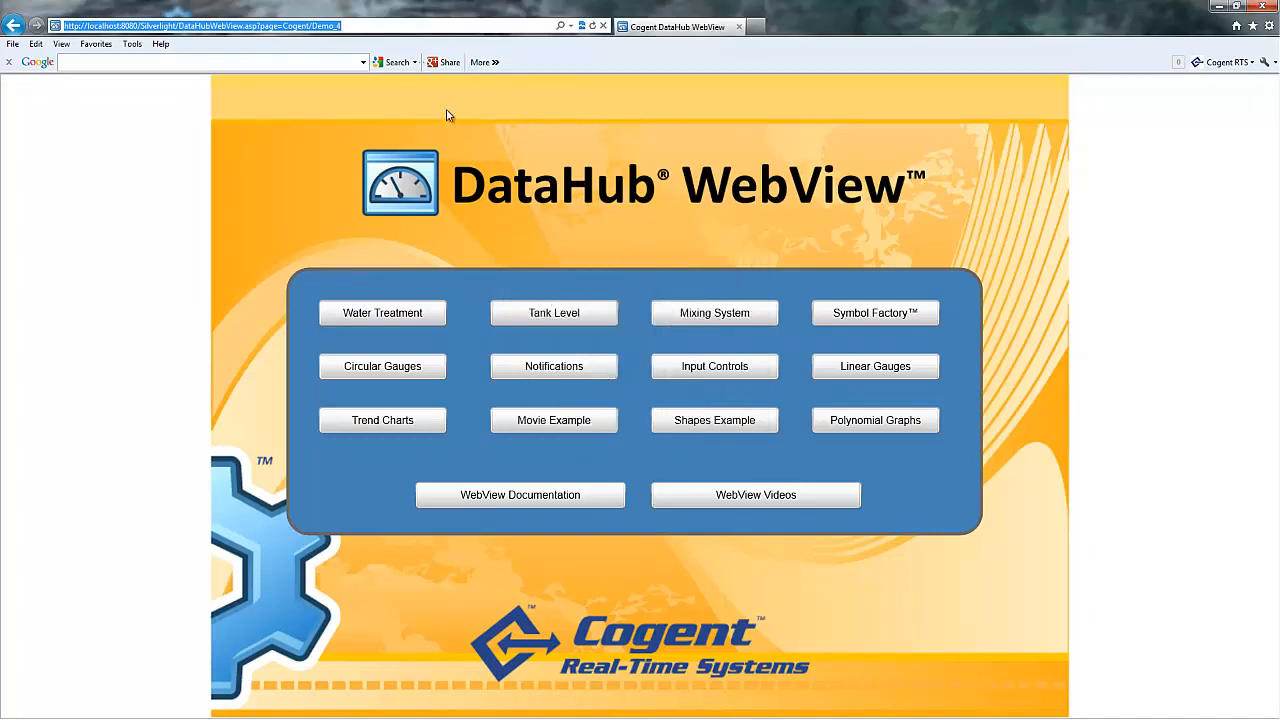
{"action": "key", "text": "Return"}
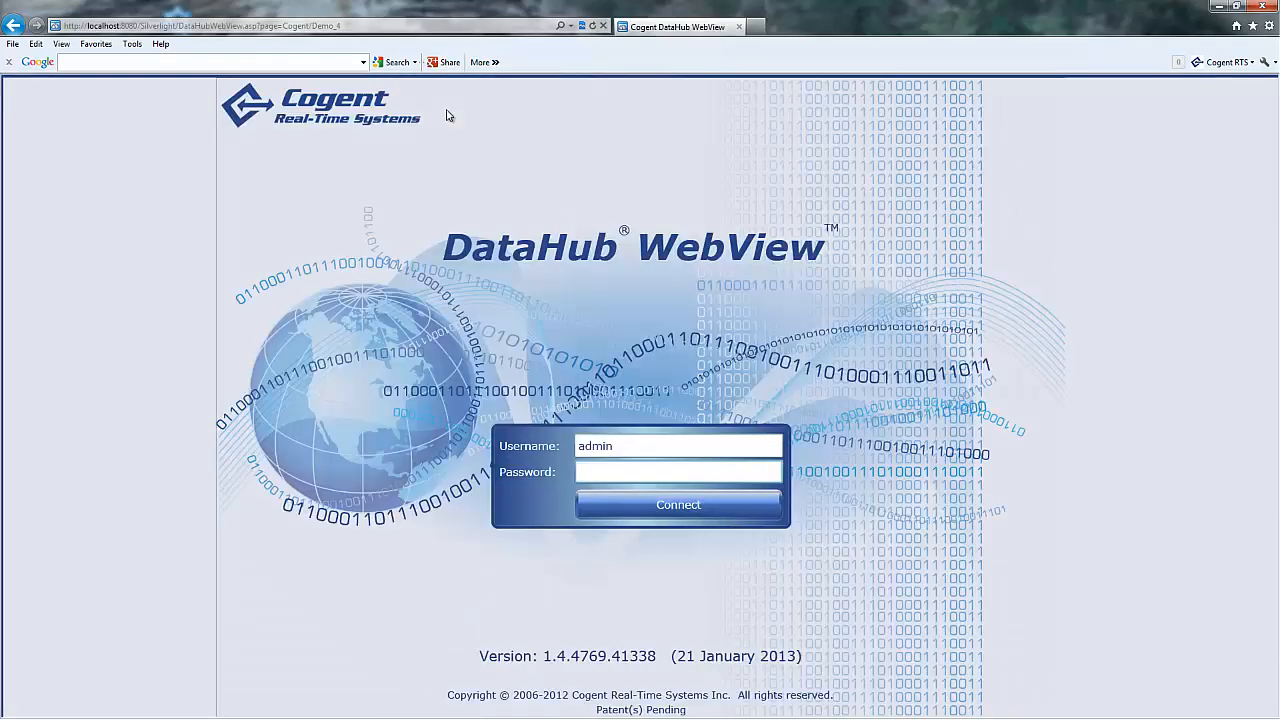
{"action": "type", "text": "admin"}
{"action": "key", "text": "Return"}
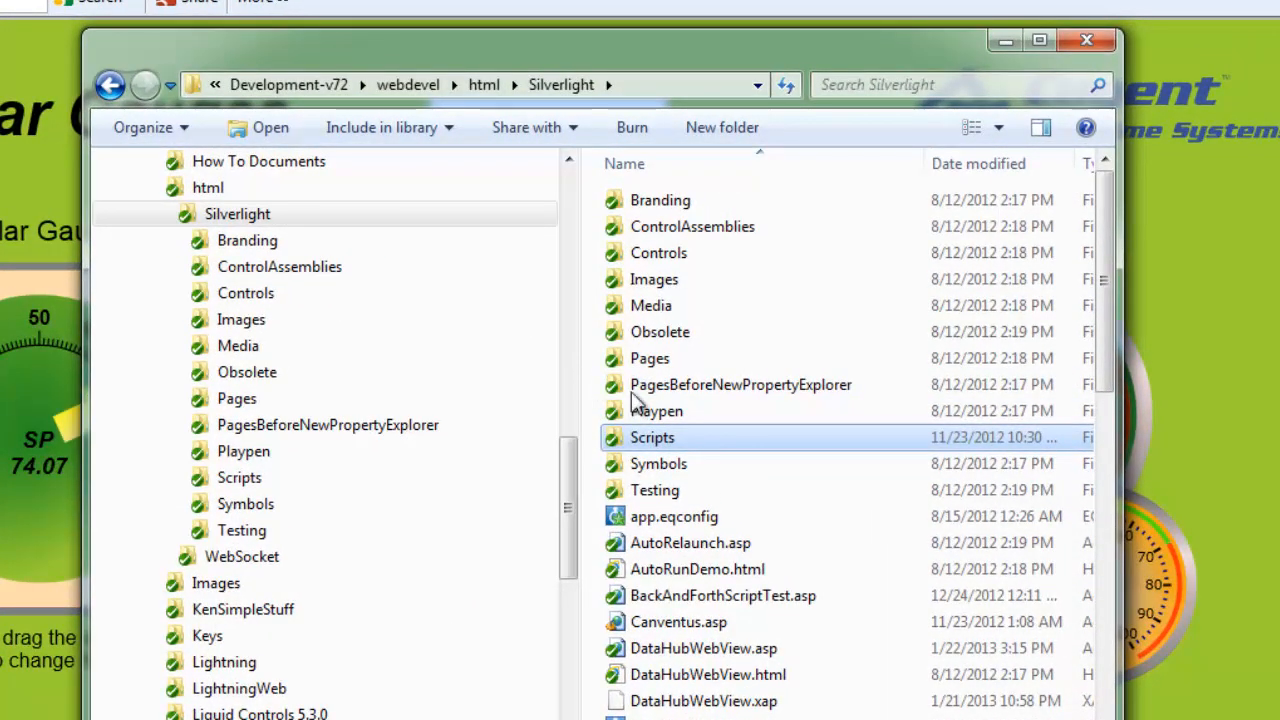
Open DataHubWebView.asp from the Silverlight folder in Notepad++.
{"action": "left_click", "coordinate": [722, 650]}
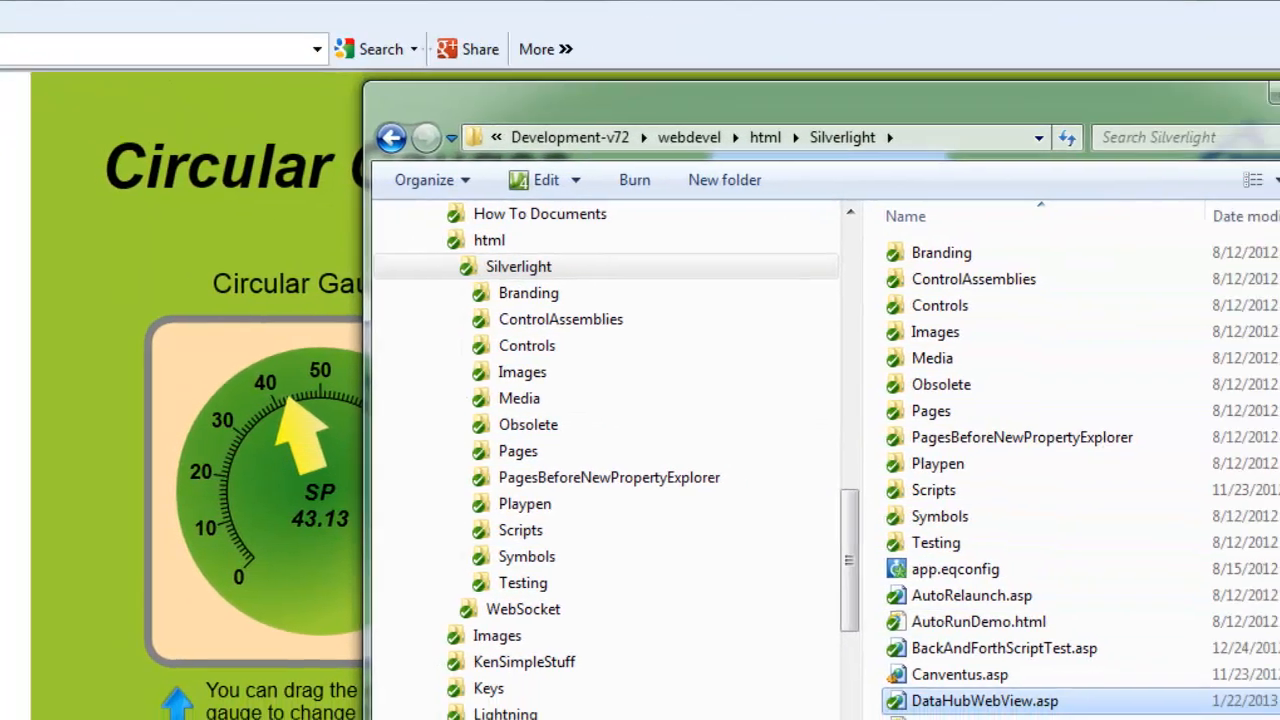
{"action": "right_click", "coordinate": [1062, 705]}
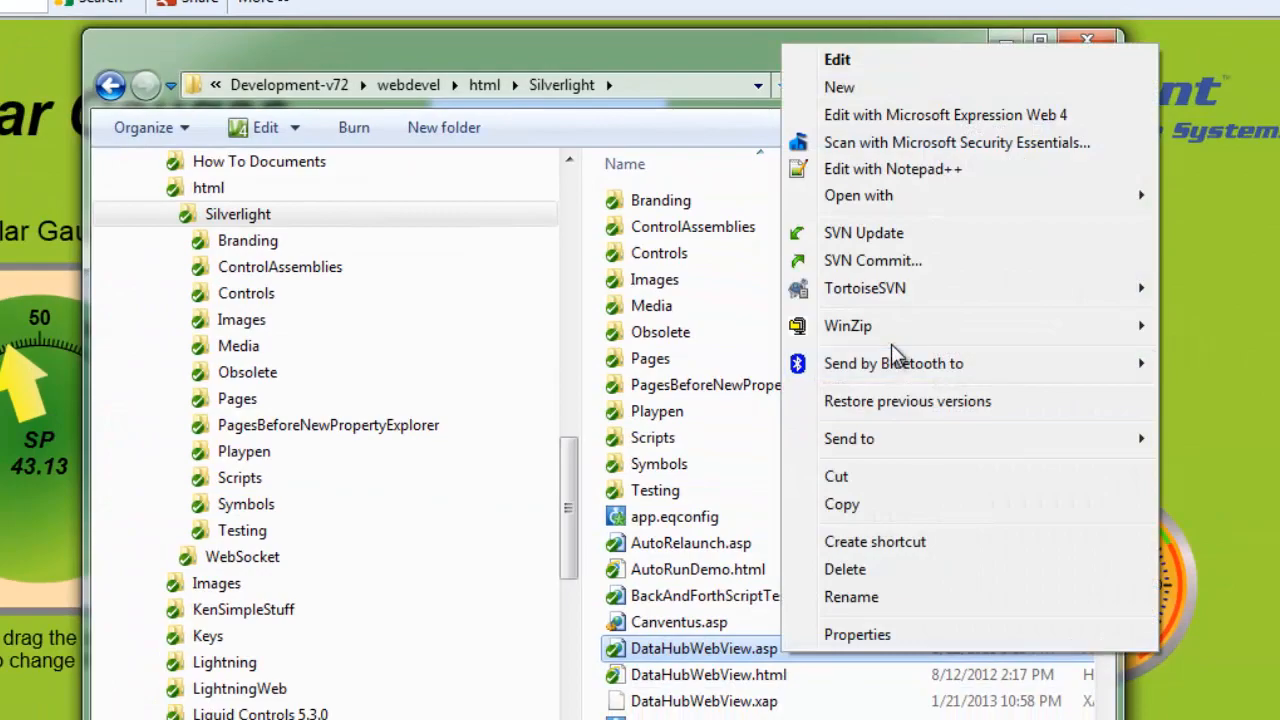
{"action": "left_click", "coordinate": [900, 168]}
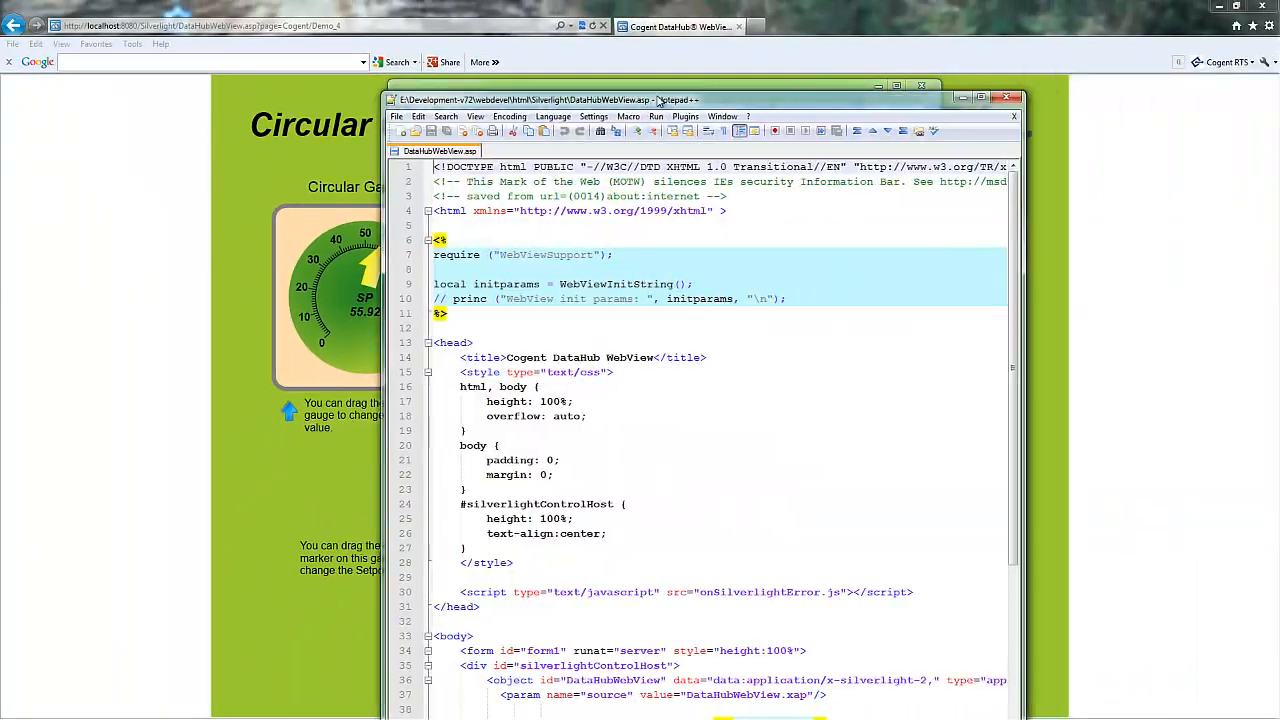
Trace the initparams variable in DataHubWebView.asp from its line 9 declaration.
{"action": "left_click_drag", "start_coordinate": [660, 100], "coordinate": [554, 55]}
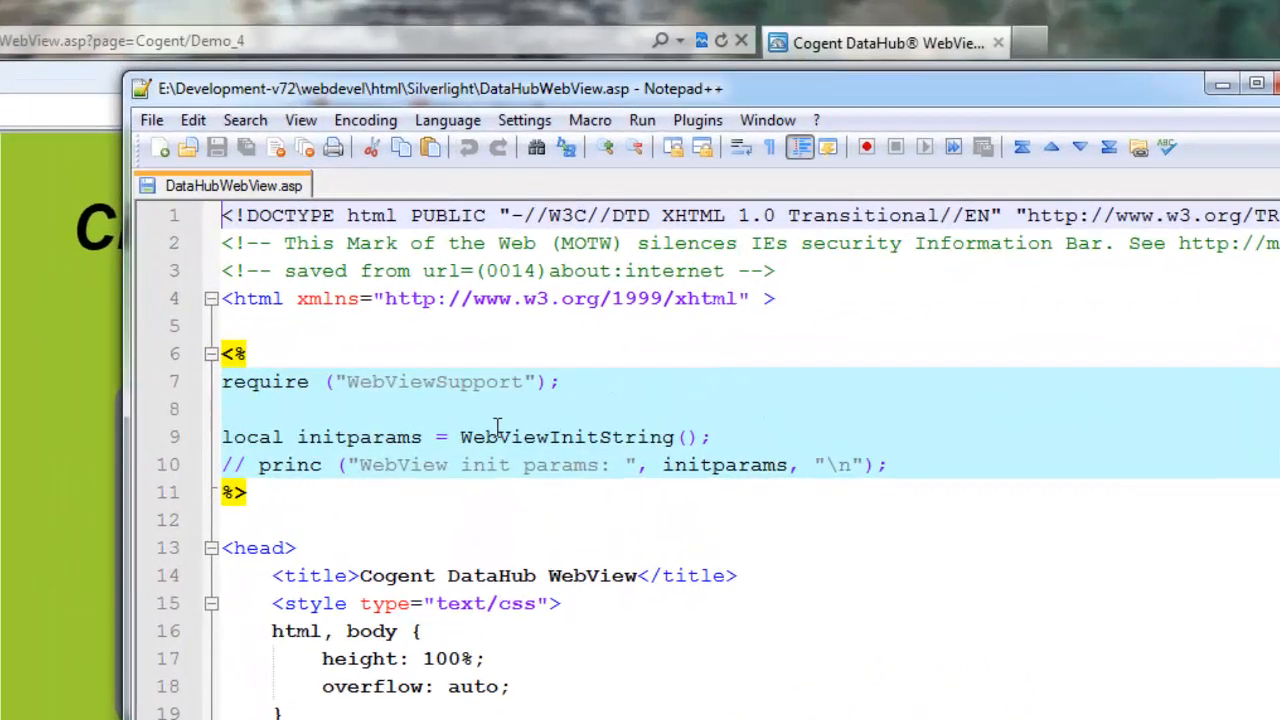
{"action": "left_click", "coordinate": [163, 445]}
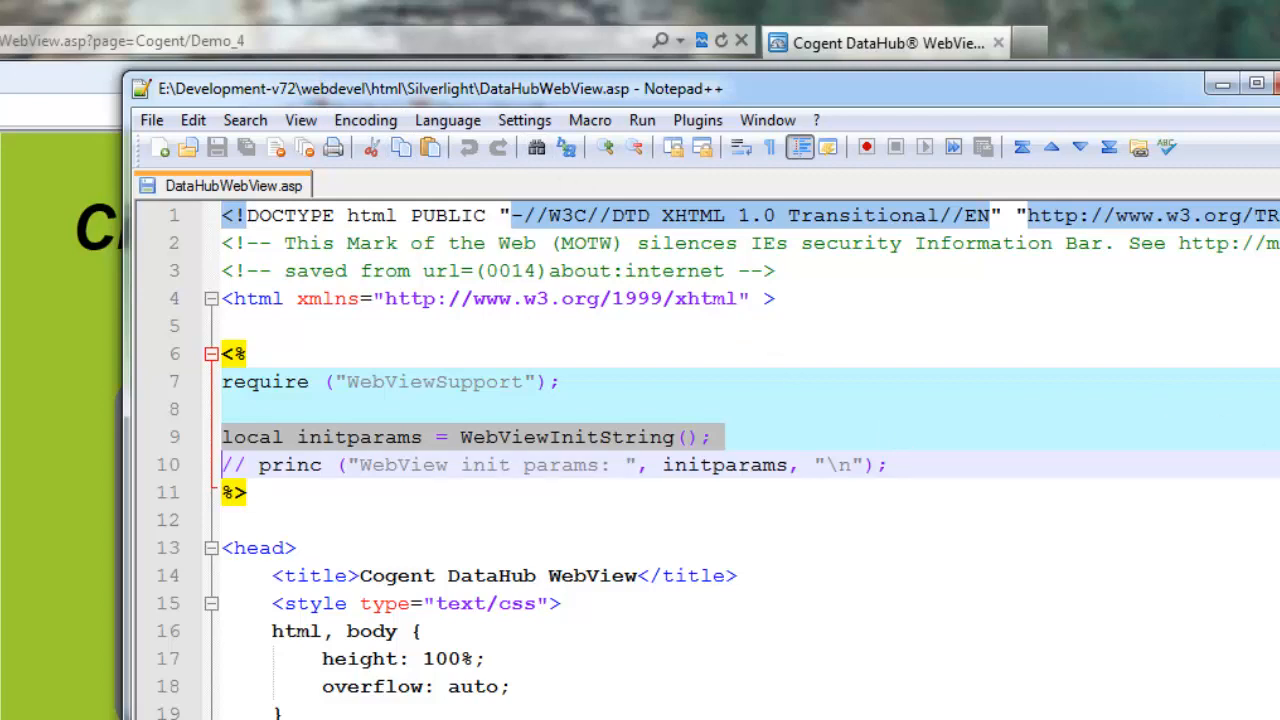
{"action": "scroll", "coordinate": [718, 460], "scroll_direction": "down", "scroll_amount": 1}
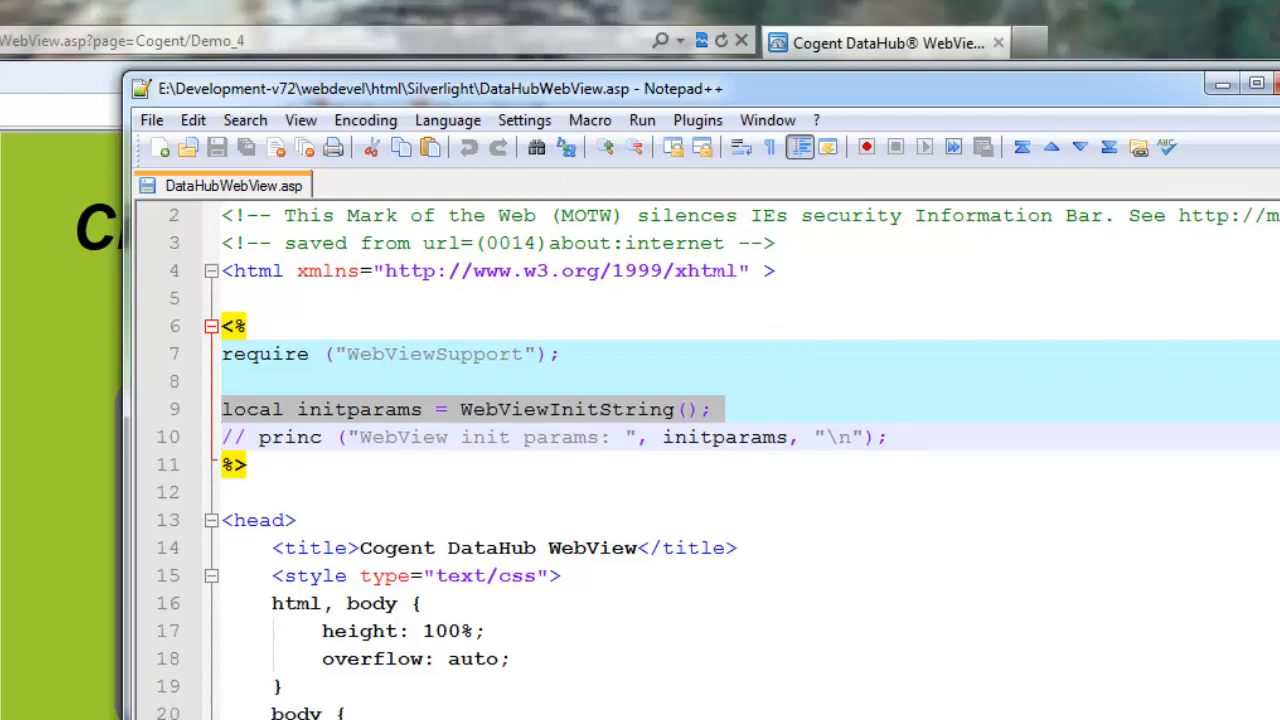
{"action": "double_click", "coordinate": [324, 420]}
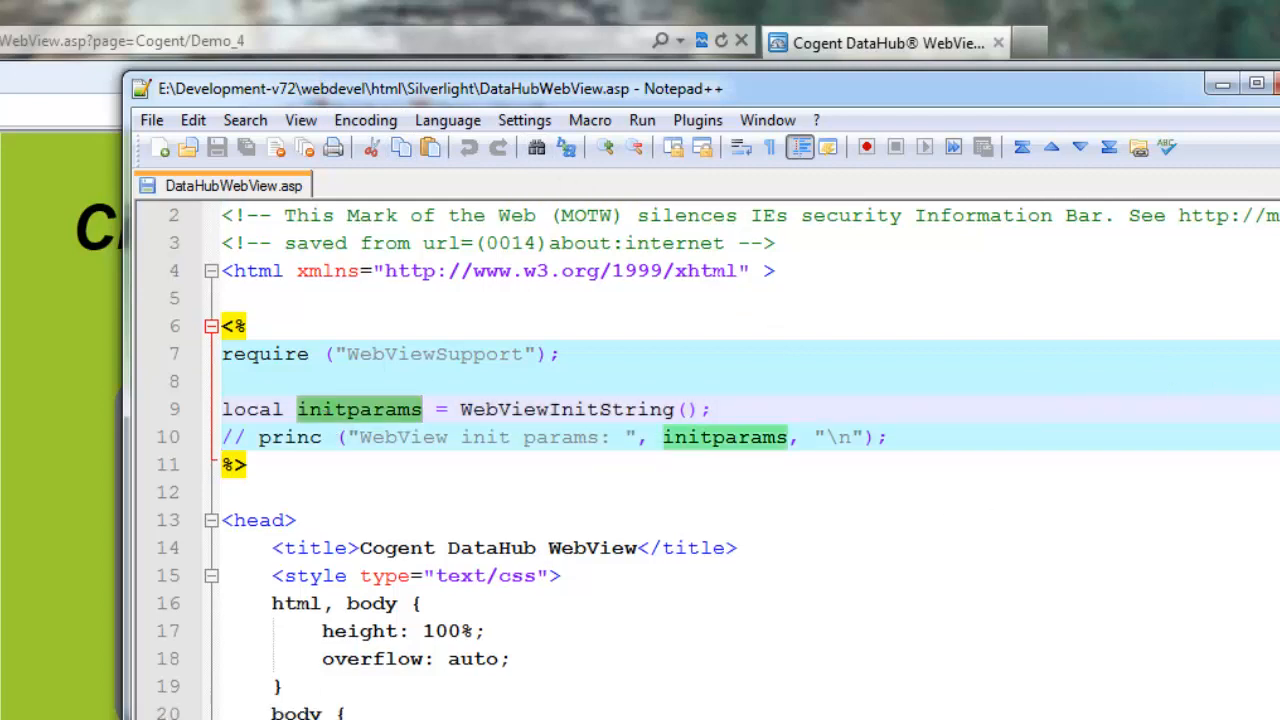
{"action": "scroll", "coordinate": [1268, 400], "scroll_direction": "down", "scroll_amount": 3}
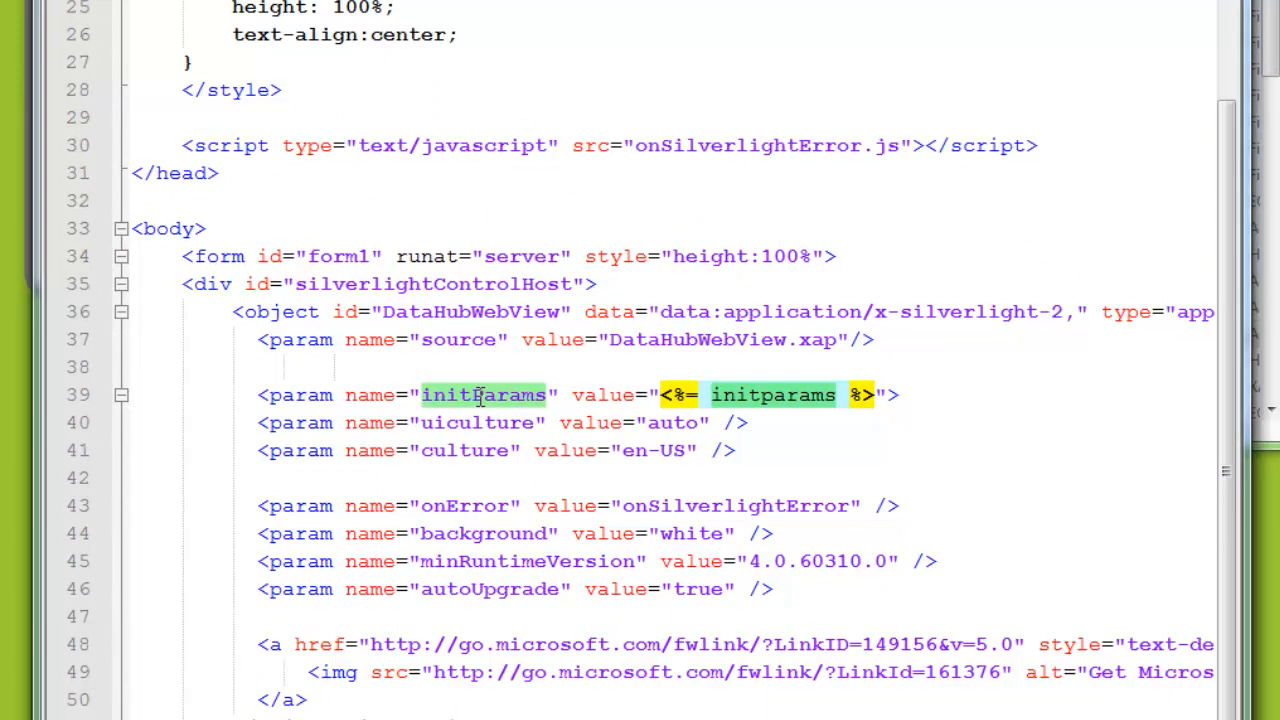
Append ,page=Cogent/Demo_9 to line 39's initParams value and save DataHubWebView.asp.
{"action": "left_click", "coordinate": [874, 395]}
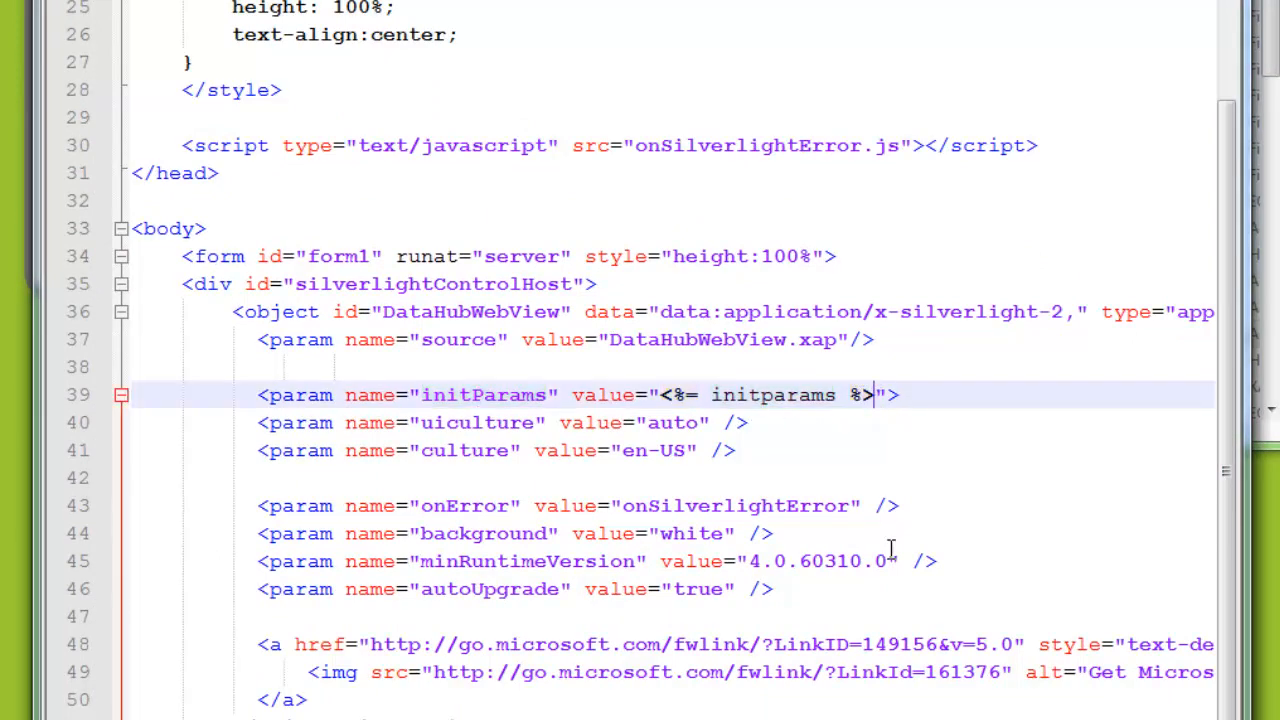
{"action": "type", "text": ",page"}
{"action": "type", "text": "=Demo"}
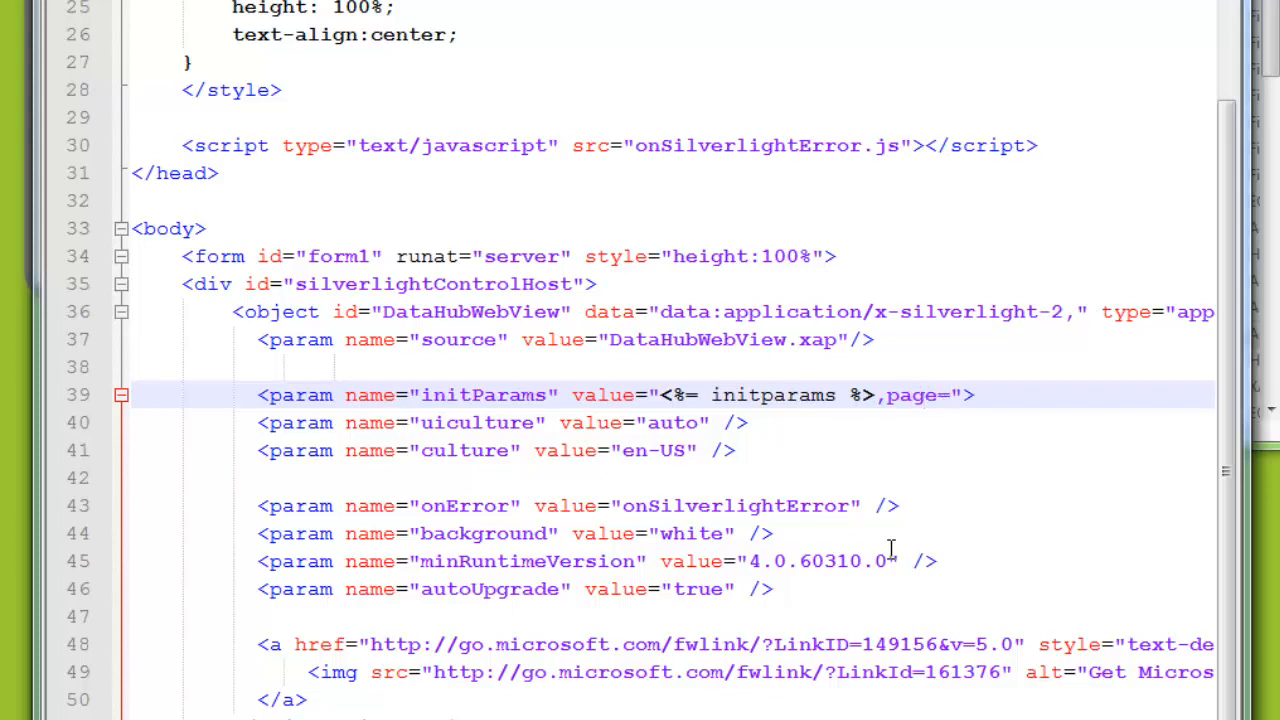
{"action": "key", "text": "BackSpace"}
{"action": "key", "text": "BackSpace"}
{"action": "key", "text": "BackSpace"}
{"action": "key", "text": "BackSpace"}
{"action": "type", "text": "Cogent/Demo_9"}
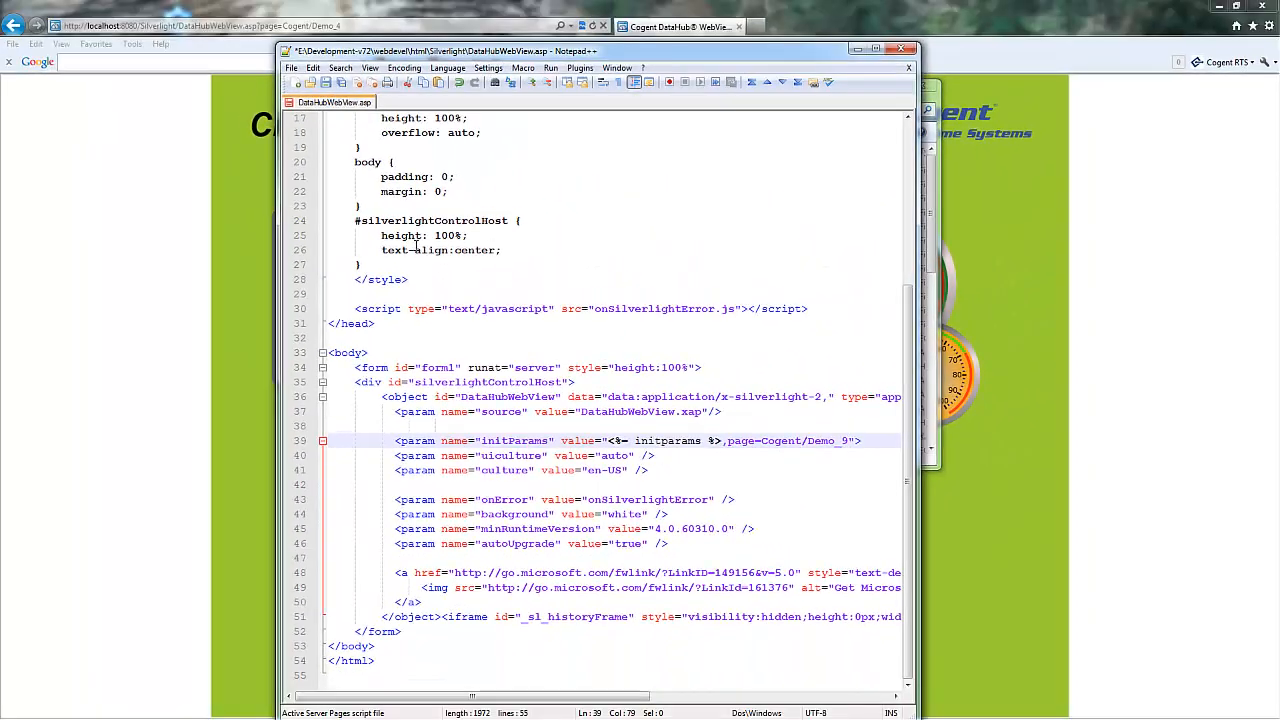
{"action": "left_click", "coordinate": [327, 83]}
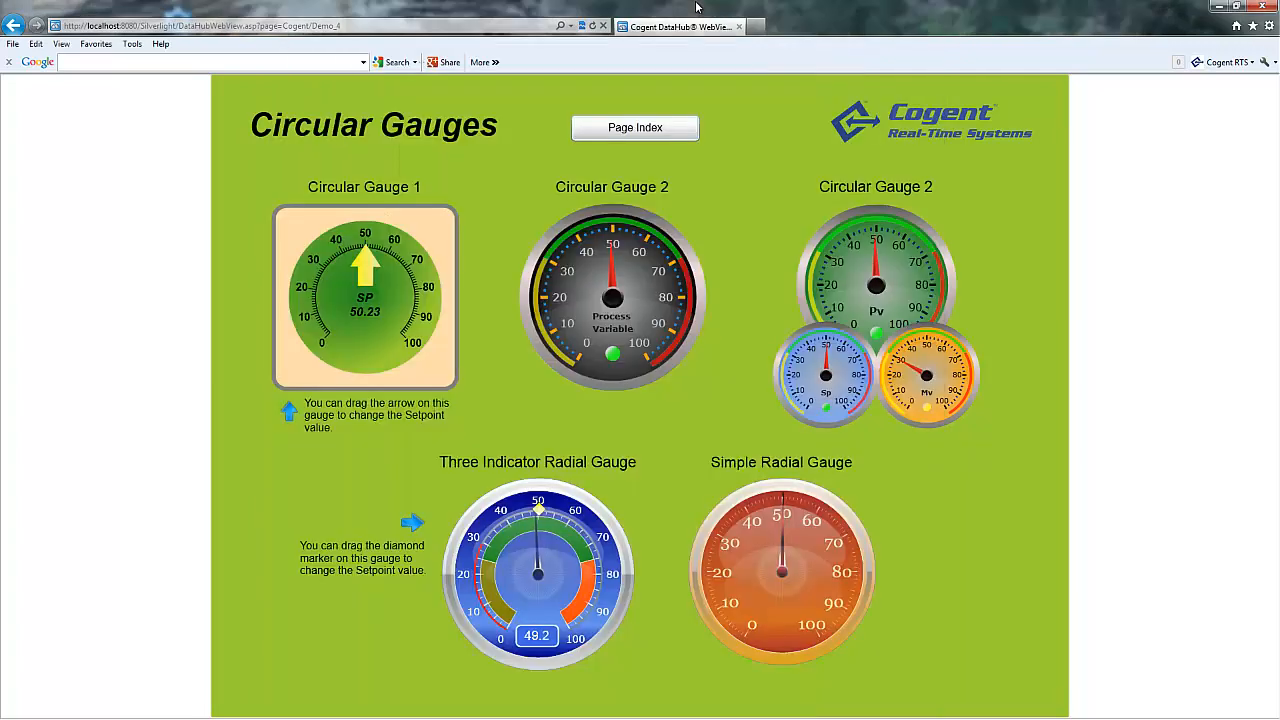
{"action": "left_click", "coordinate": [677, 16]}
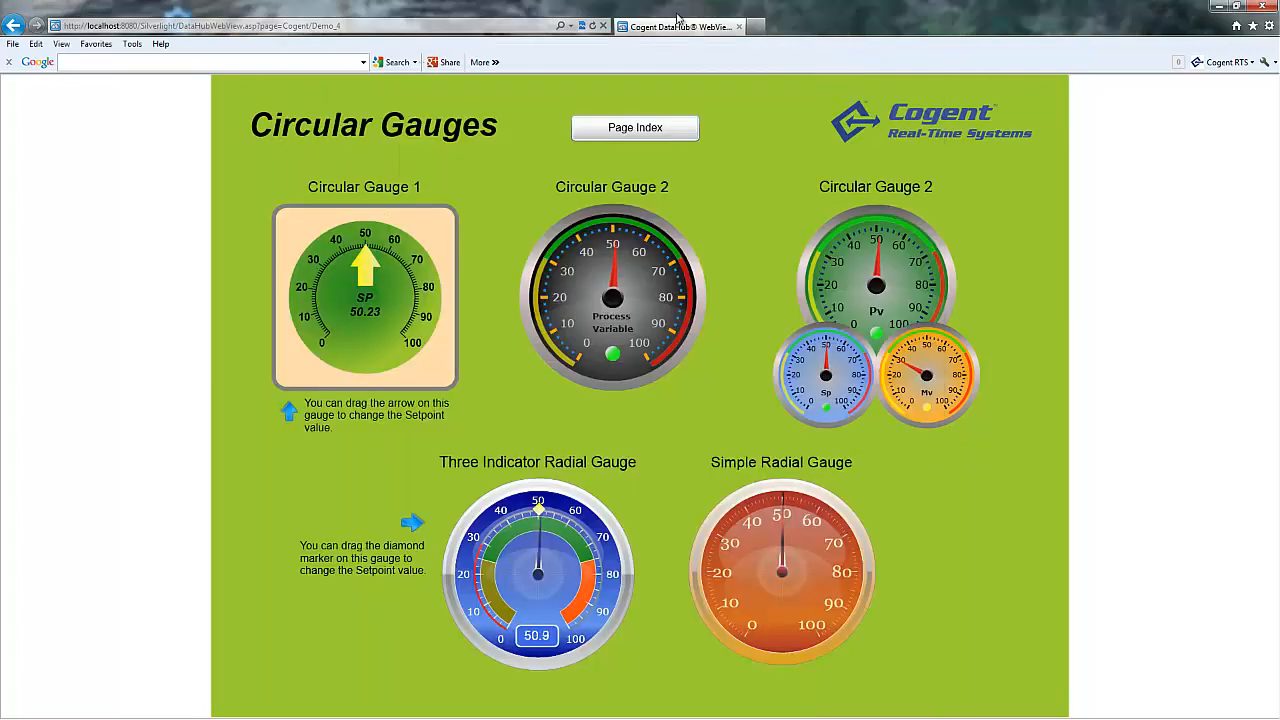
Reload WebView, log in with the administrator password to get the Trend Chart page, then enter design mode.
{"action": "left_click", "coordinate": [592, 26]}
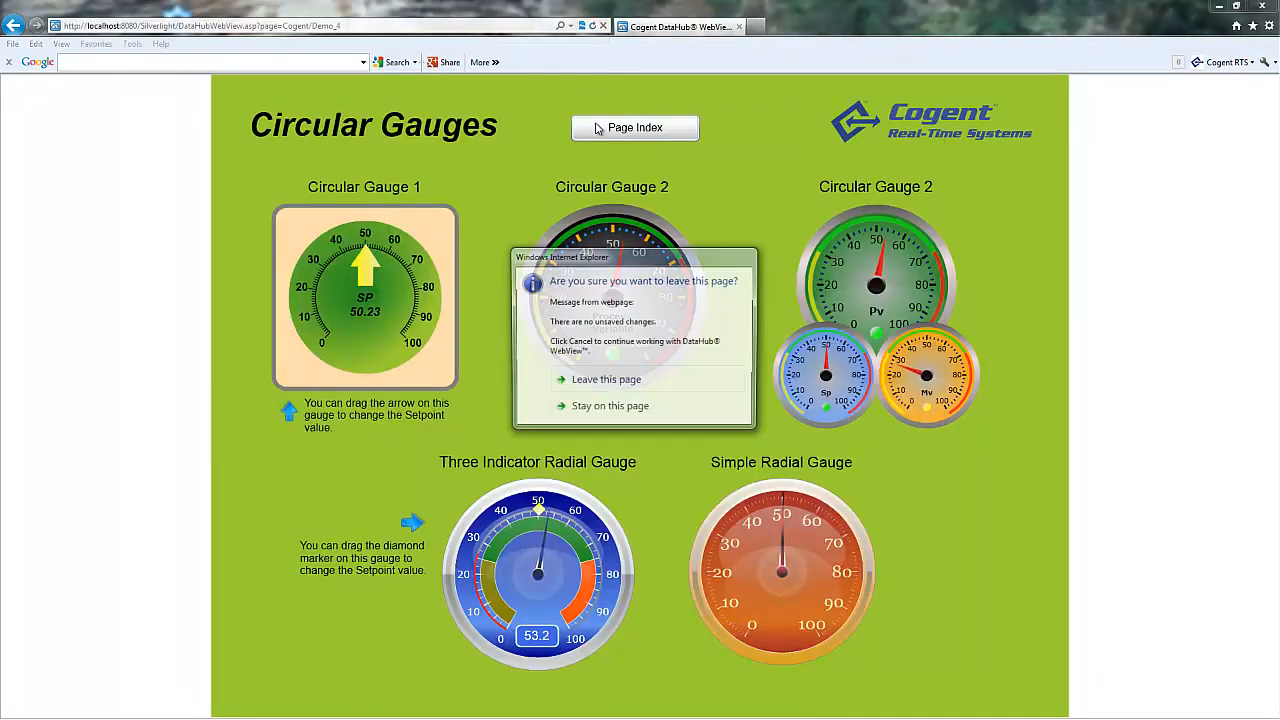
{"action": "left_click", "coordinate": [612, 380]}
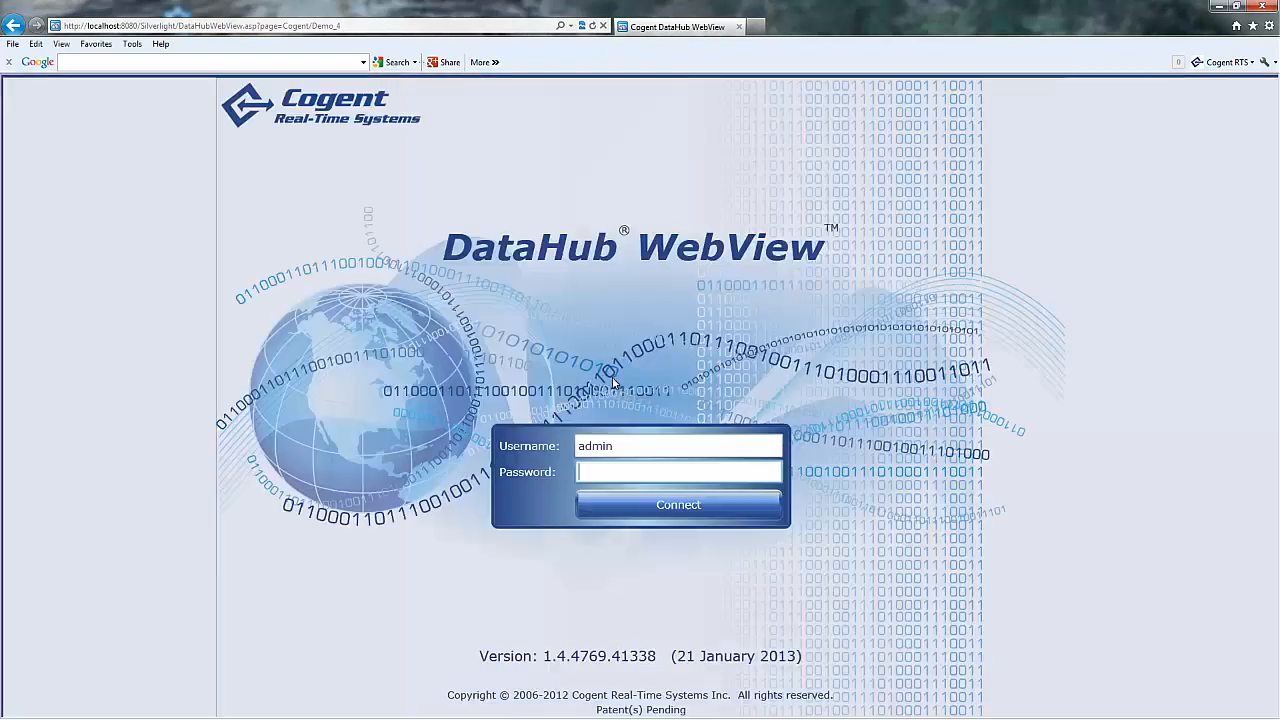
{"action": "type", "text": "admin"}
{"action": "key", "text": "Return"}
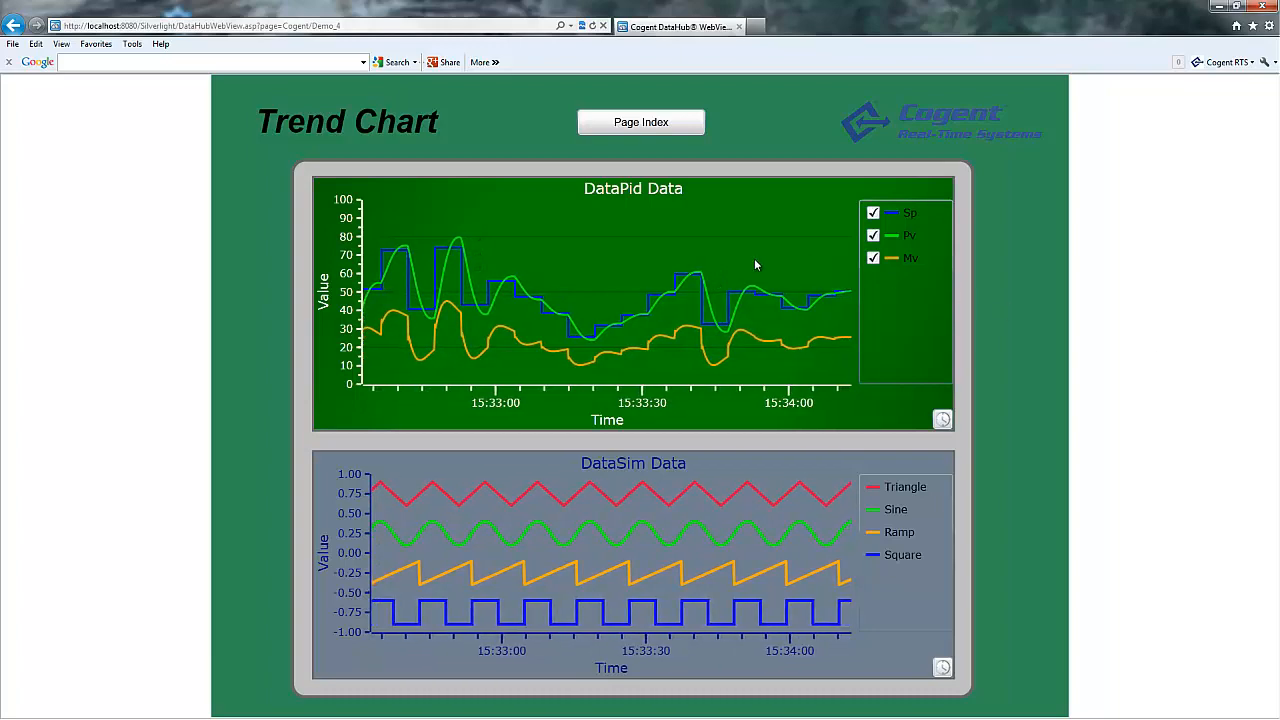
{"action": "key", "text": "ctrl+d"}
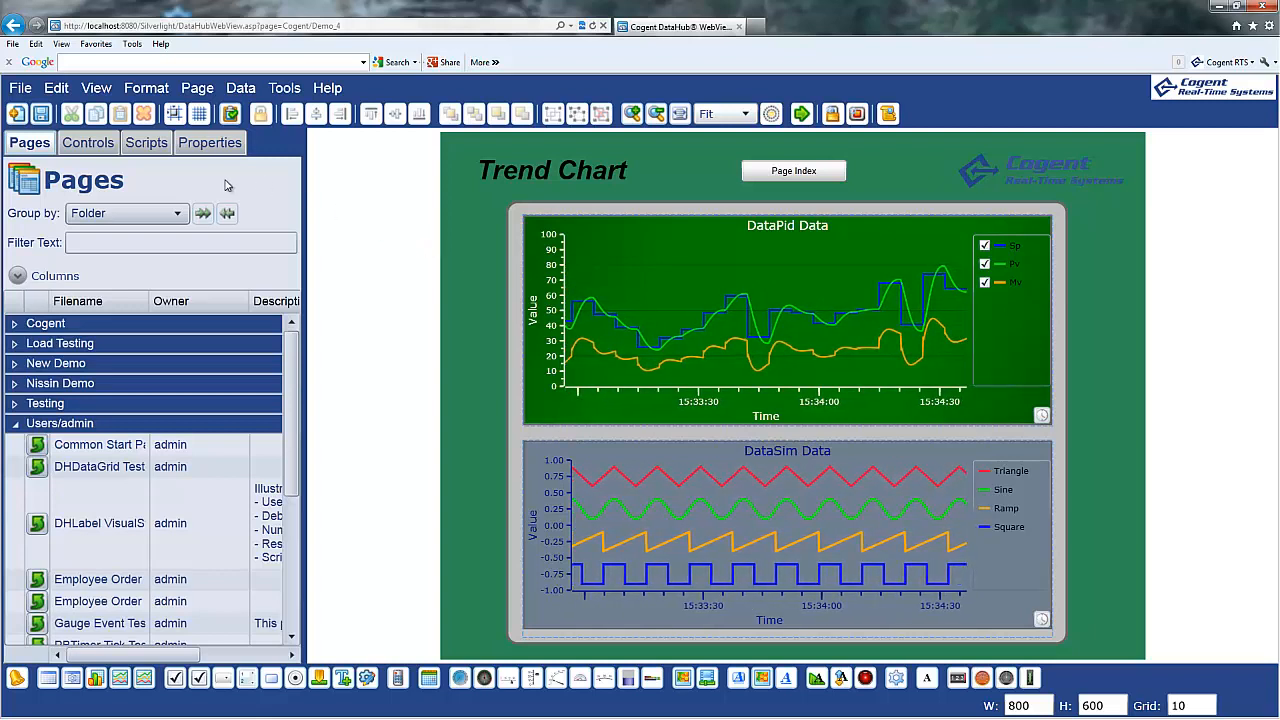
Load Cogent/ApplicationEvents.ss from the Filename list in the Scripts panel.
{"action": "left_click", "coordinate": [152, 145]}
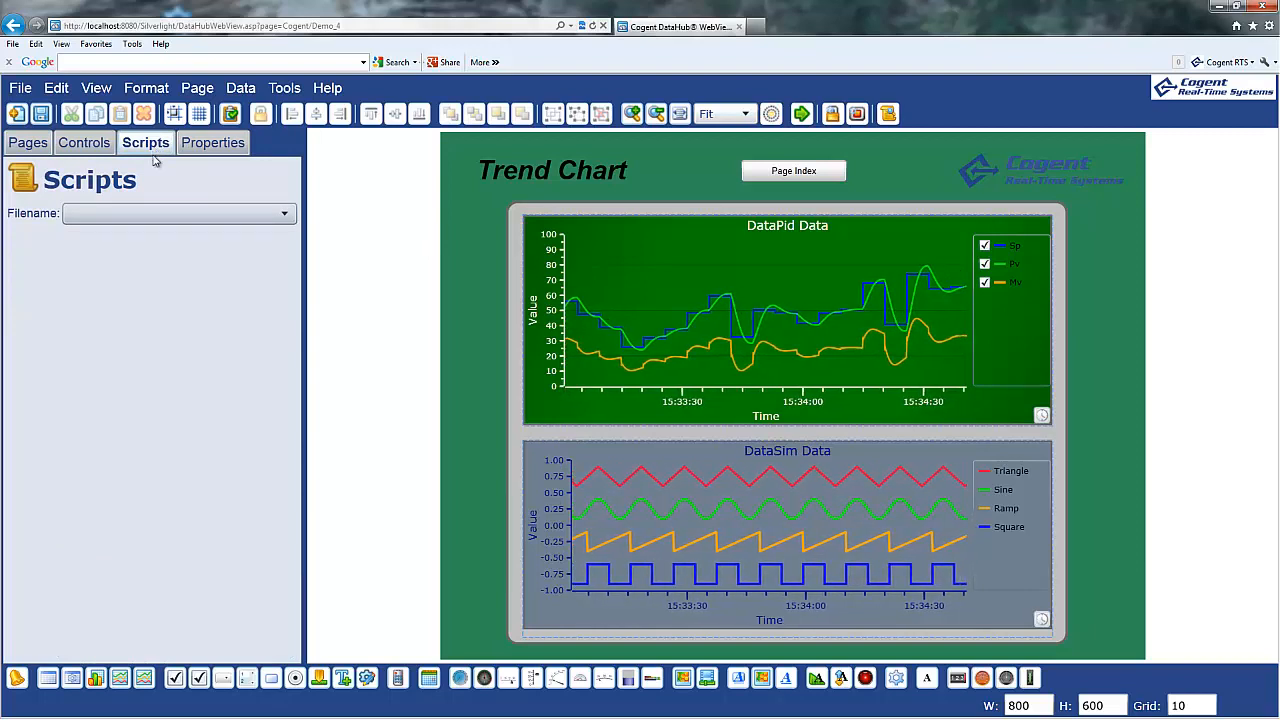
{"action": "left_click", "coordinate": [152, 215]}
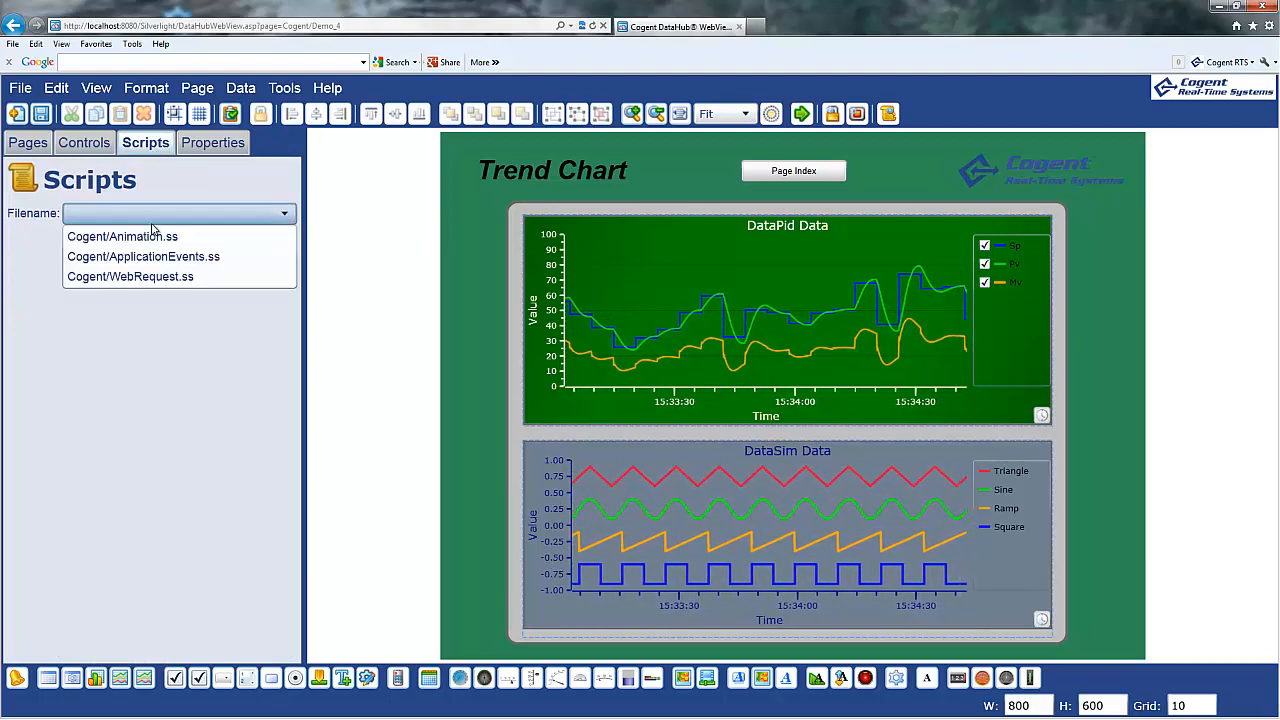
{"action": "left_click", "coordinate": [154, 258]}
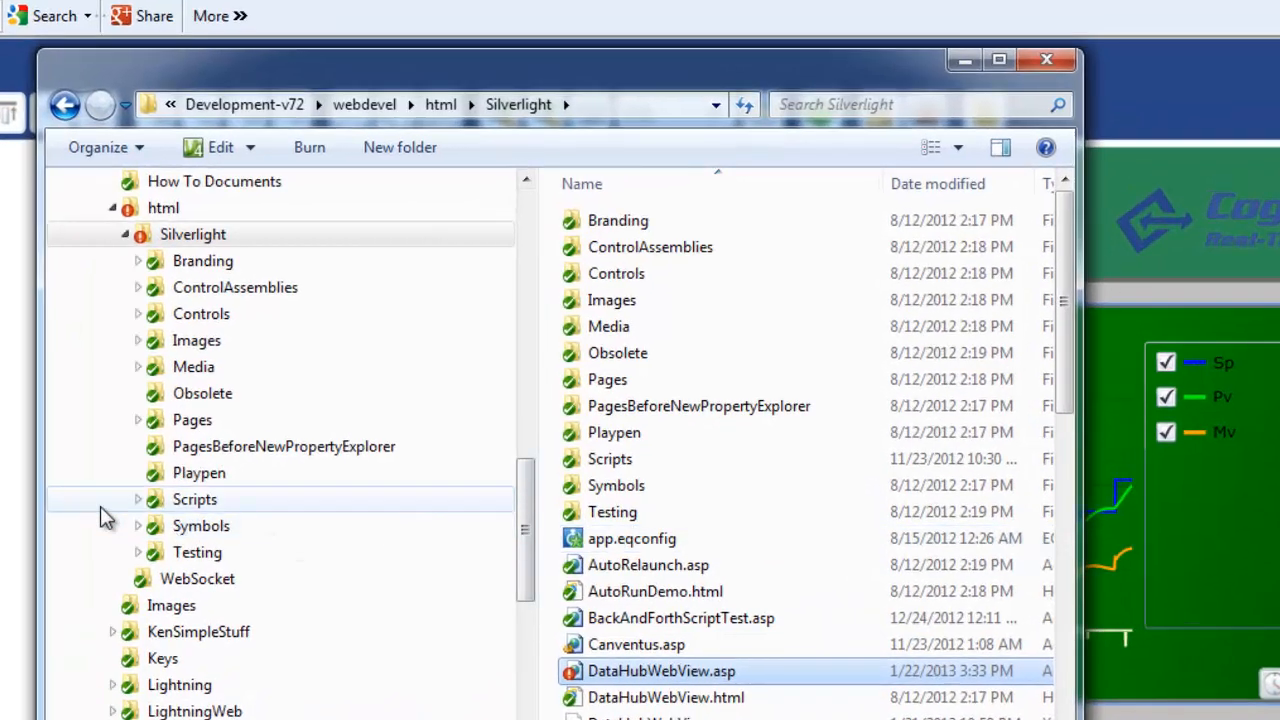
Open Scripts\Cogent\ApplicationEvents.ss in Notepad++ from Windows Explorer.
{"action": "left_click", "coordinate": [139, 500]}
{"action": "left_click", "coordinate": [212, 525]}
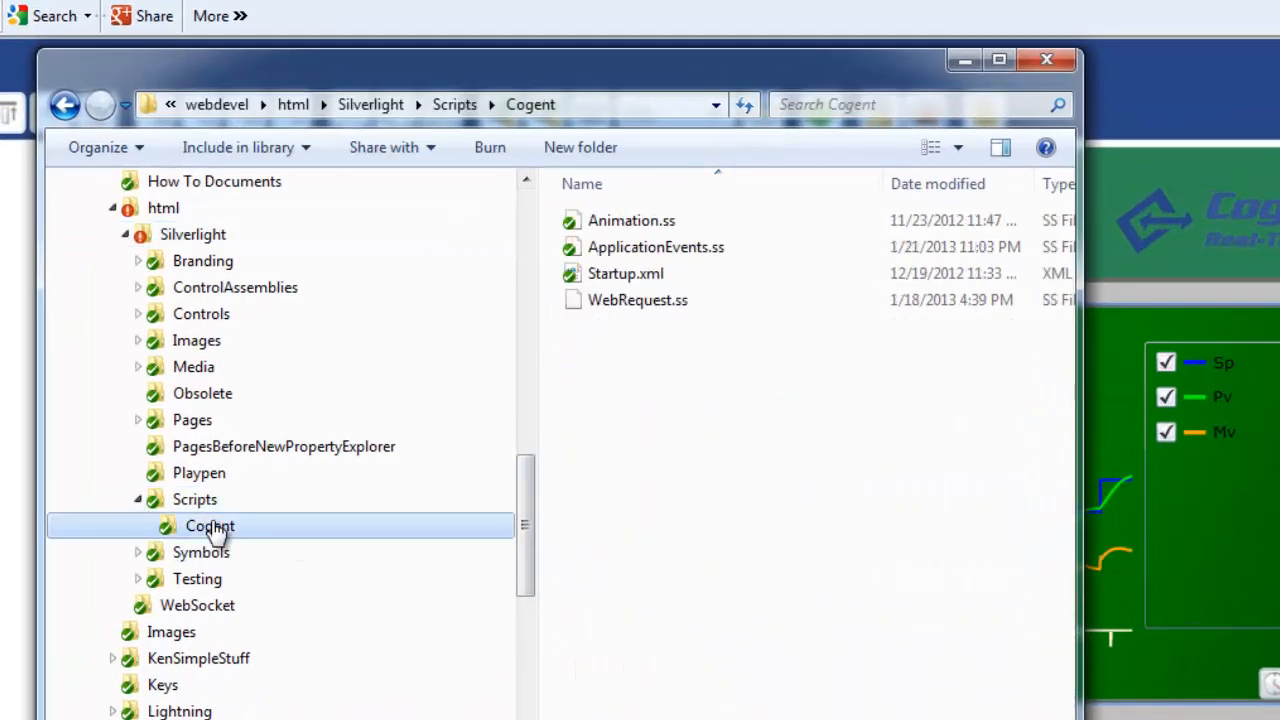
{"action": "left_click", "coordinate": [661, 256]}
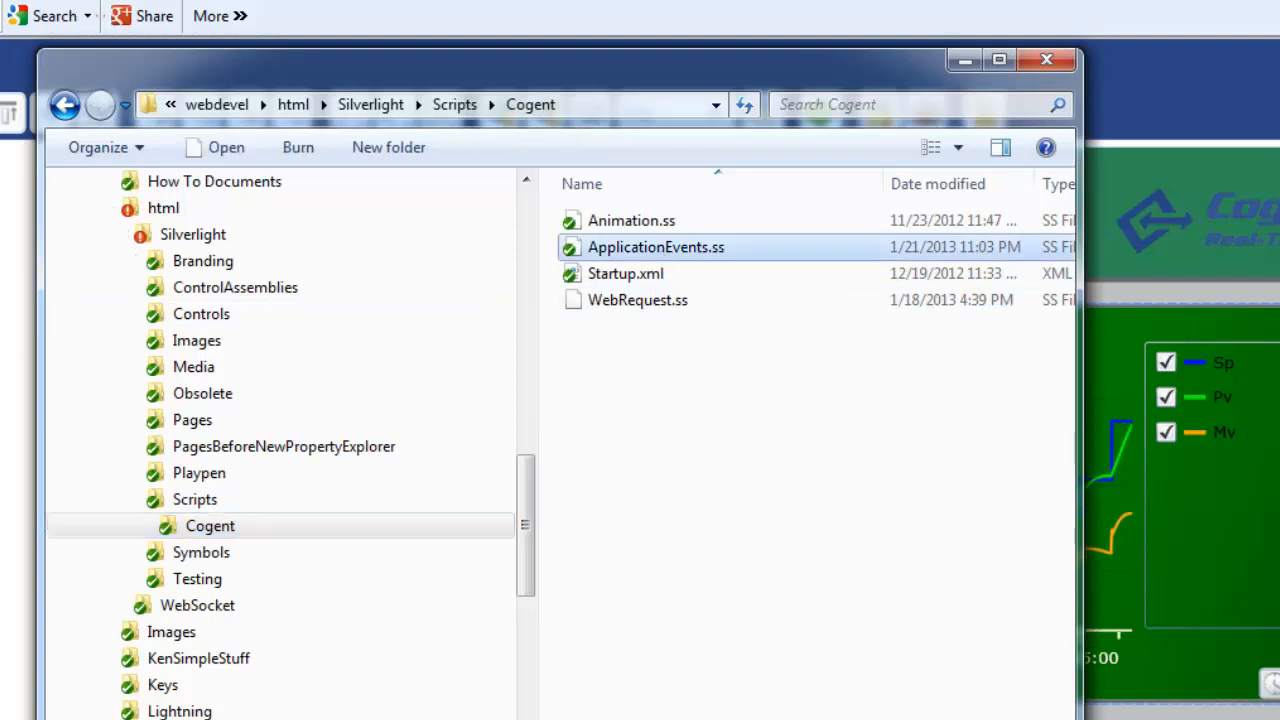
{"action": "right_click", "coordinate": [728, 257]}
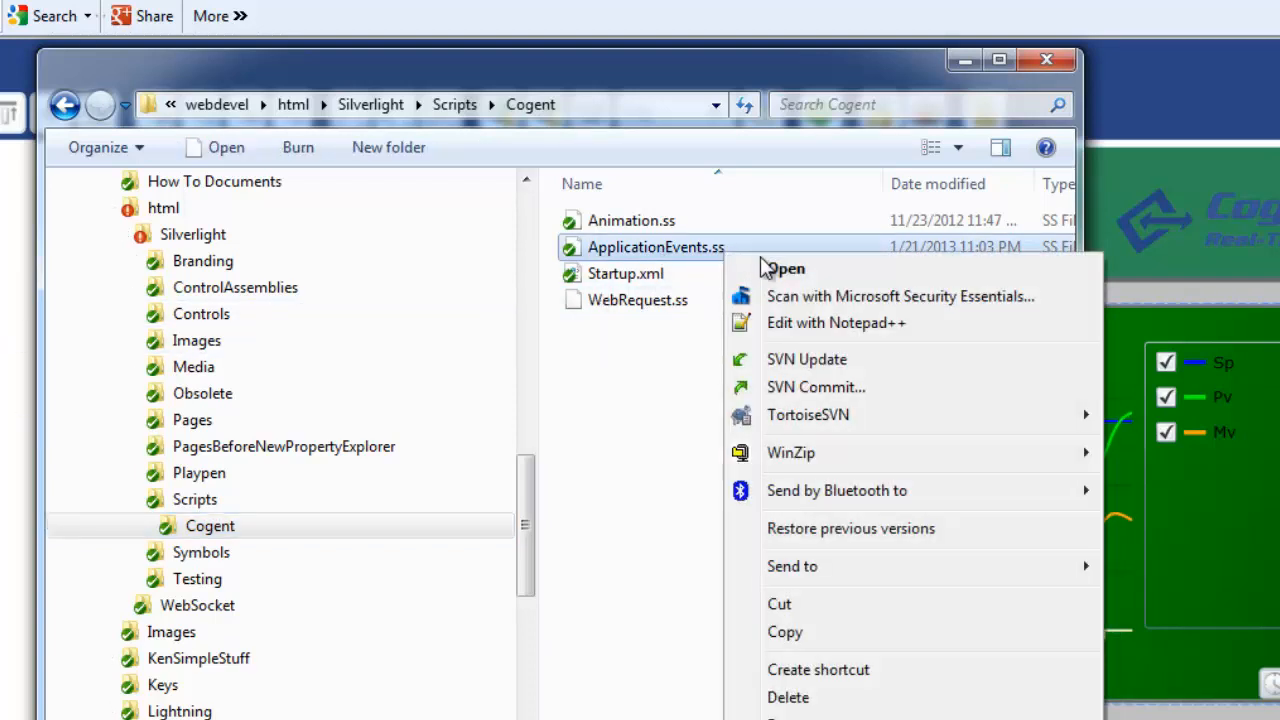
{"action": "left_click", "coordinate": [796, 330]}
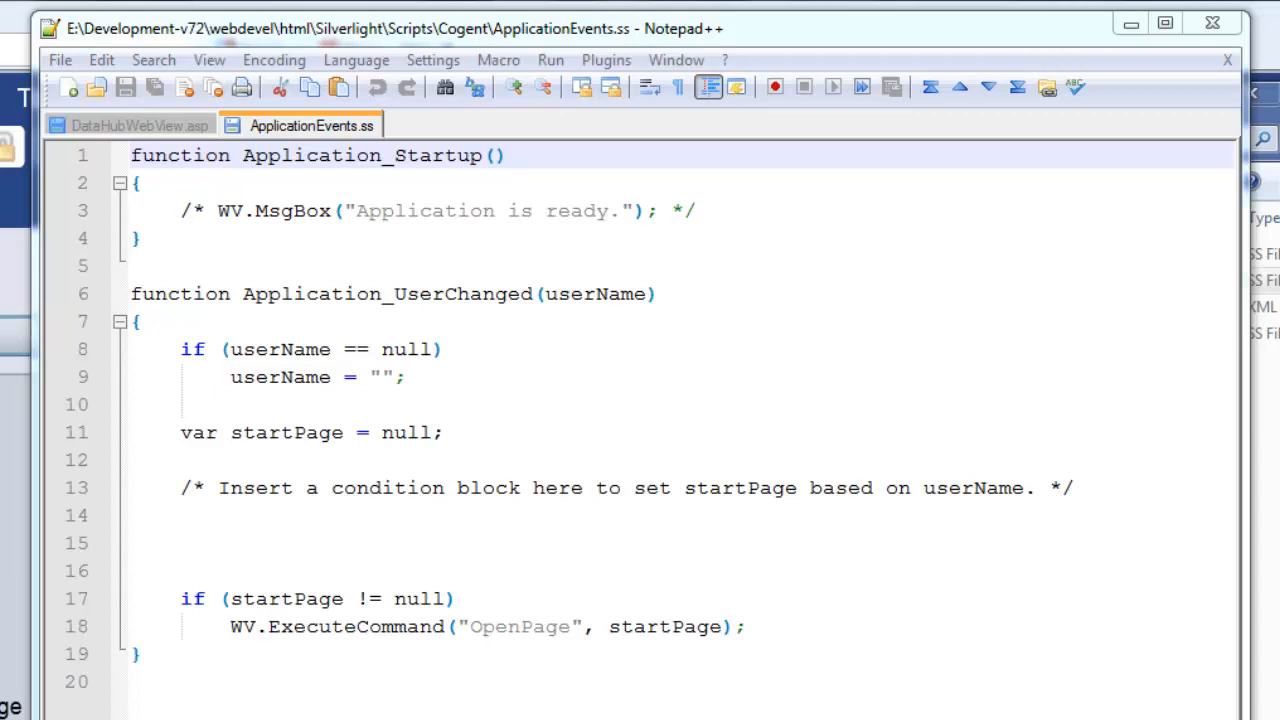
{"action": "left_click", "coordinate": [504, 324]}
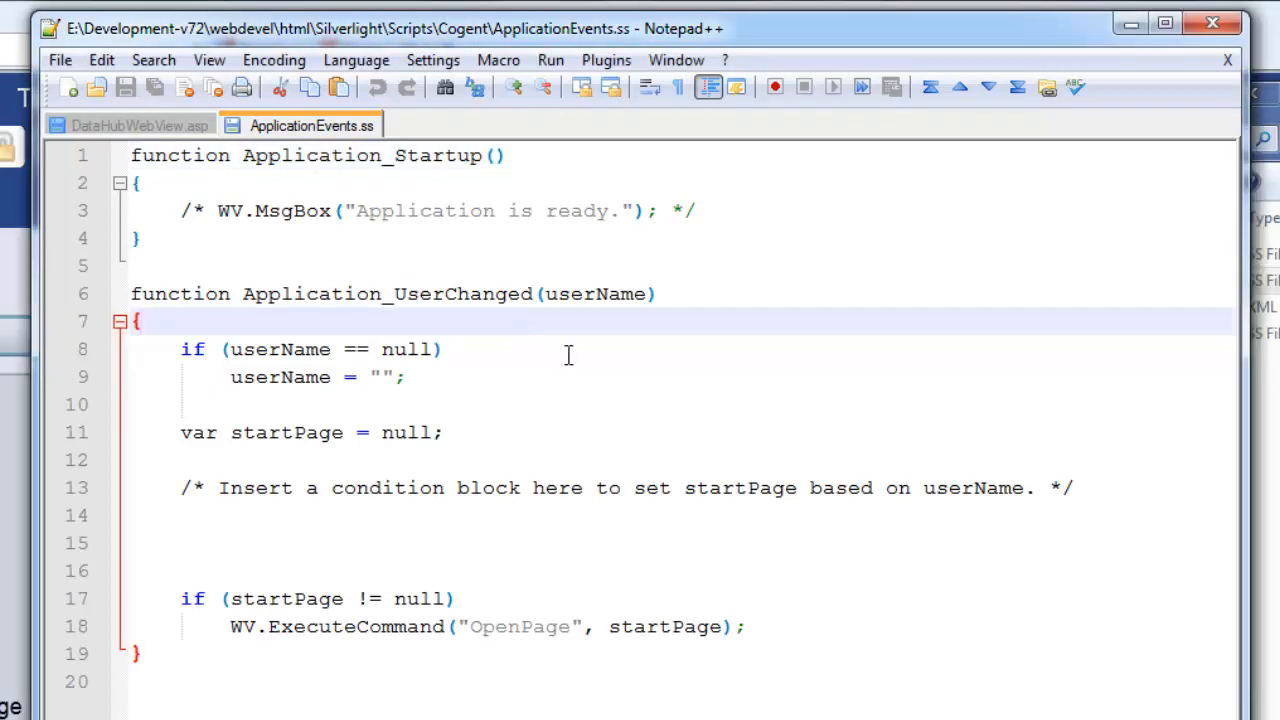
{"action": "left_click_drag", "start_coordinate": [63, 349], "coordinate": [55, 632]}
{"action": "left_click", "coordinate": [515, 541]}
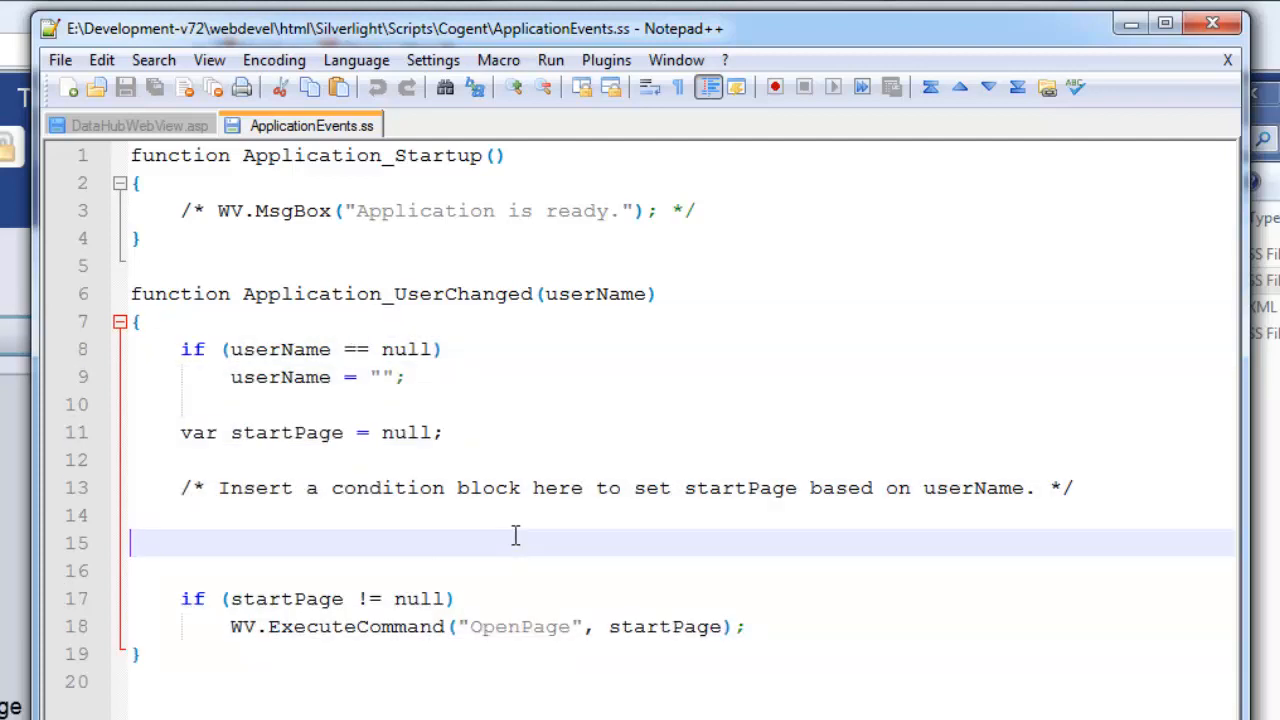
{"action": "double_click", "coordinate": [308, 434]}
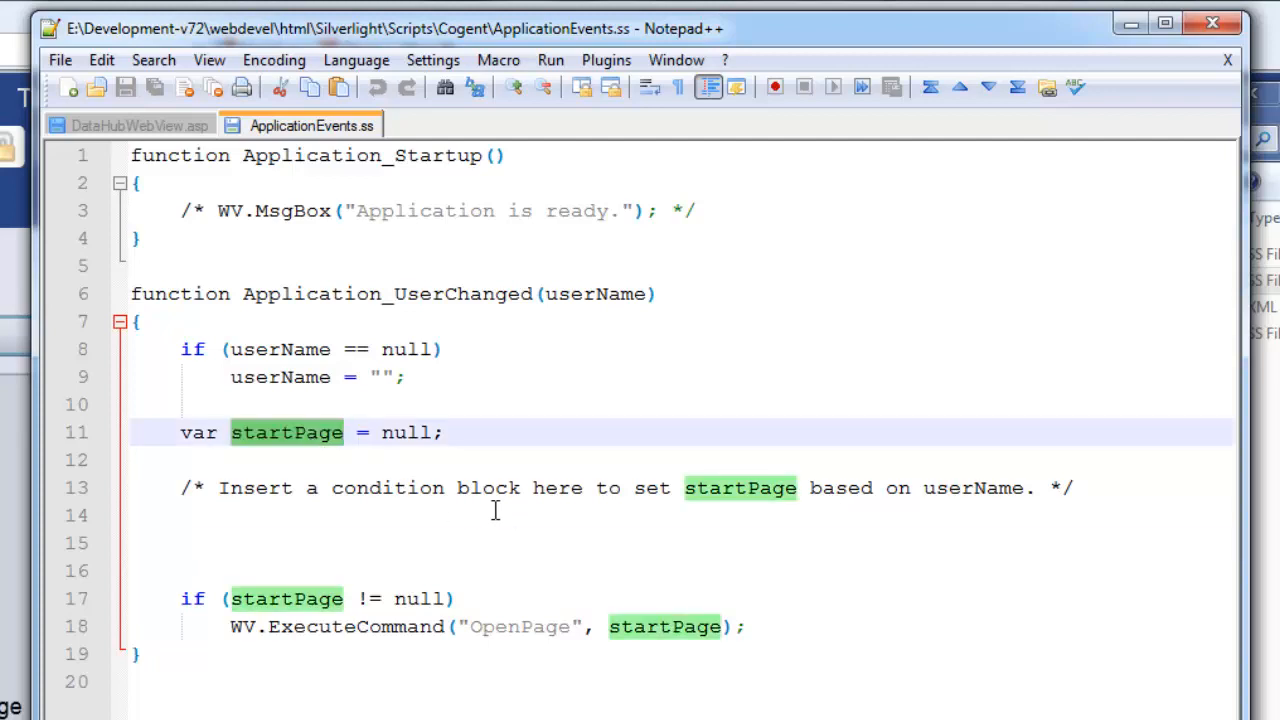
{"action": "left_click", "coordinate": [306, 527]}
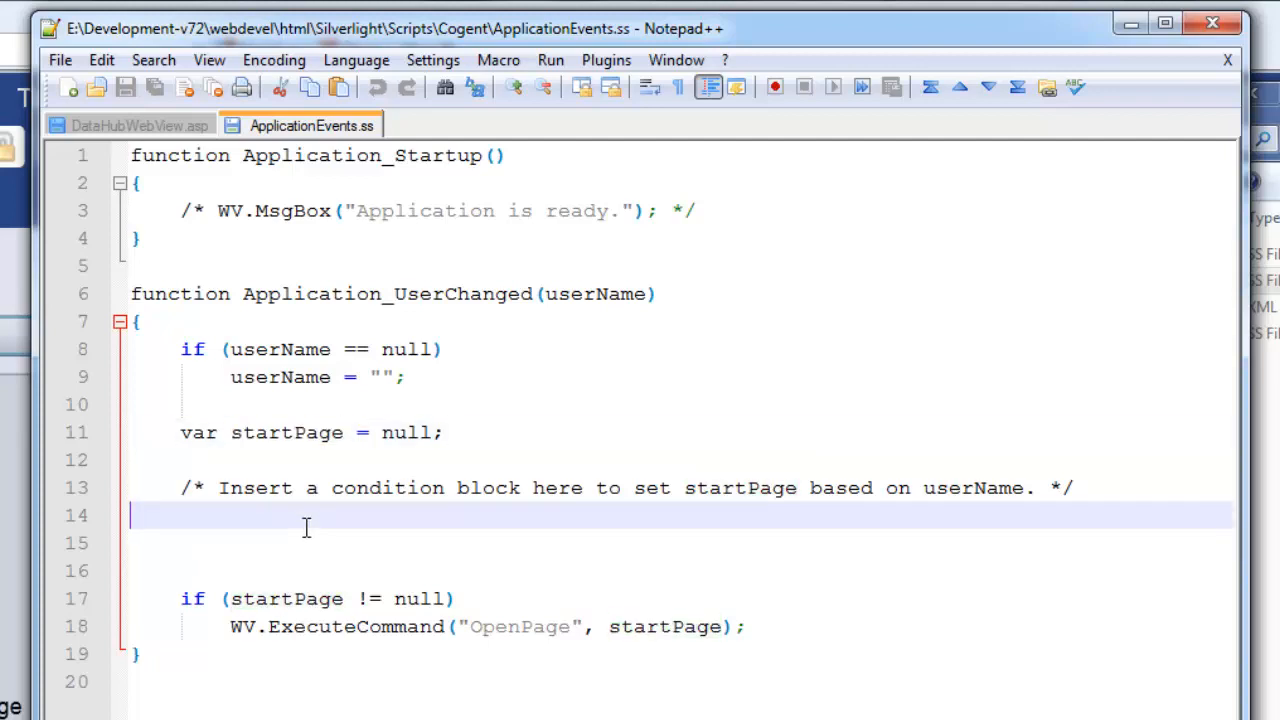
{"action": "double_click", "coordinate": [275, 603]}
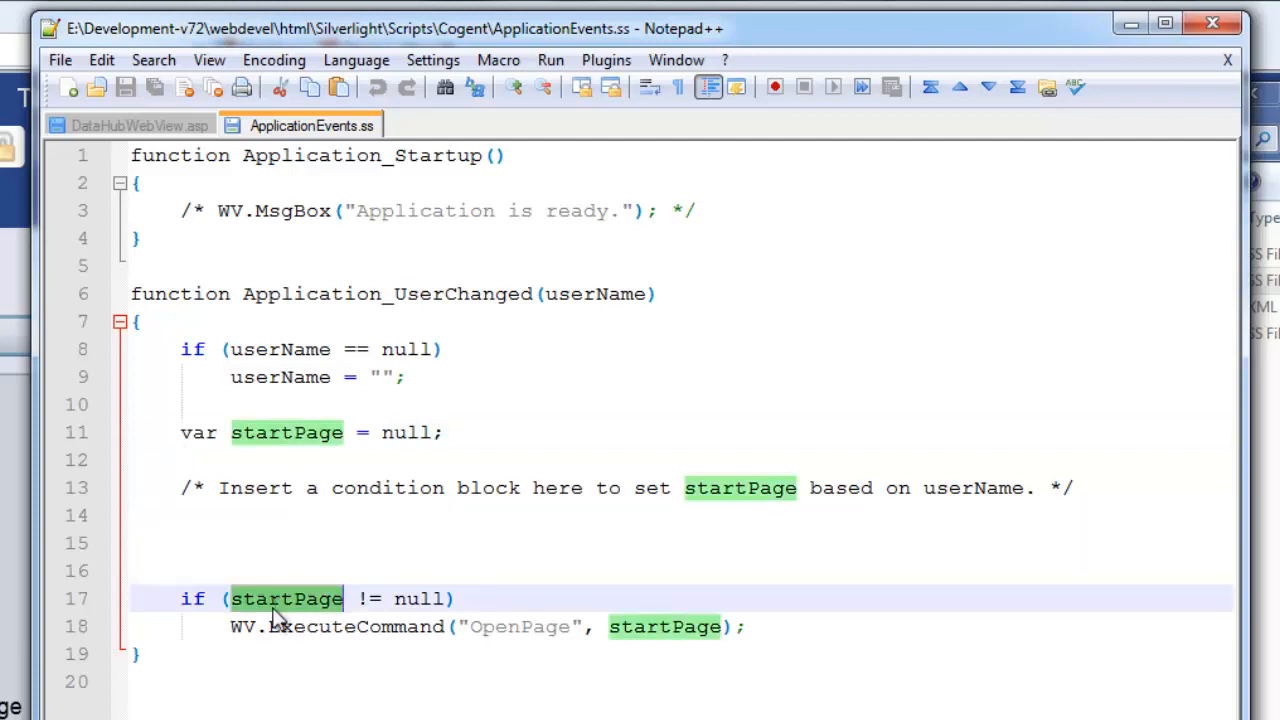
{"action": "left_click", "coordinate": [676, 523]}
Paste the per-user startPage if/else if block into Application_UserChanged, tied to the userName parameter.
{"action": "type", "text": "if (userName.ToLower() == \"admin\") \t\tstartPage = \"Cogent/Demo_4\"; \telse if (userName.ToLower() == \"bob\") \t\tstartPage = \"Cogent/Demo_9\"; \telse if (userName.ToLower() == \"ken\") \t\tstartPage = \"Users/Ken/Employee Order Dashboard\";"}
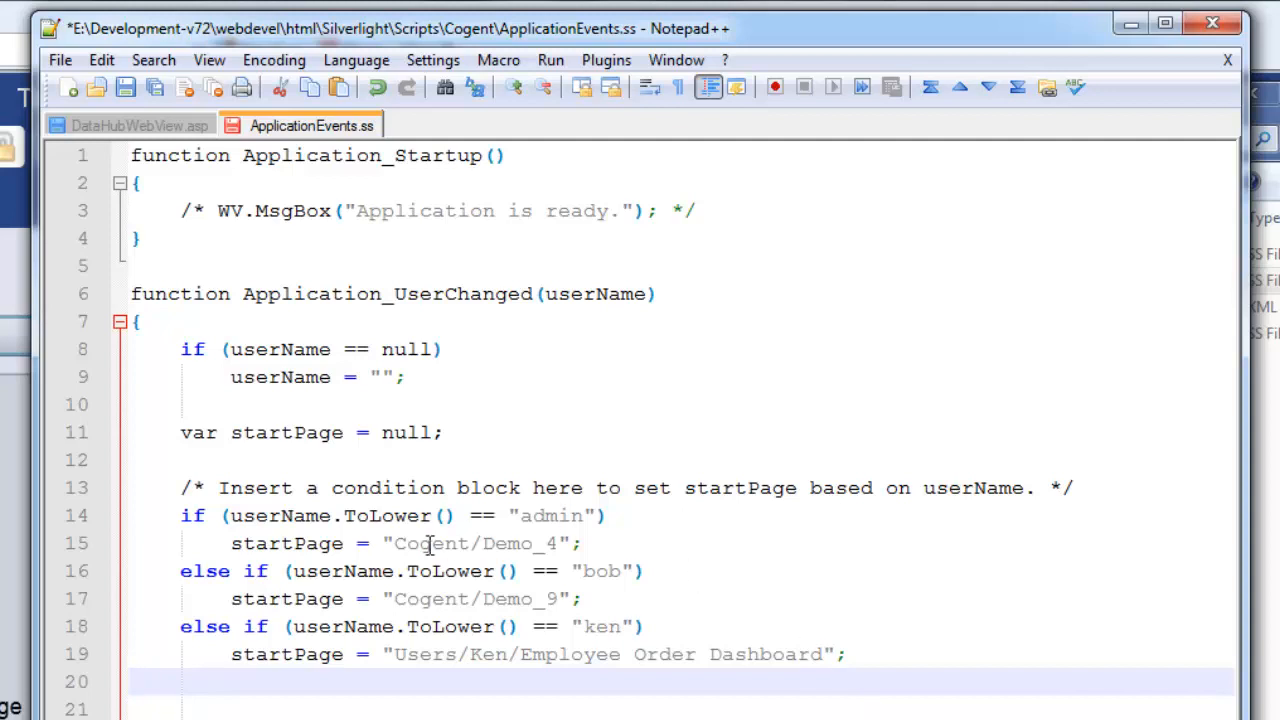
{"action": "left_click_drag", "start_coordinate": [331, 517], "coordinate": [231, 517]}
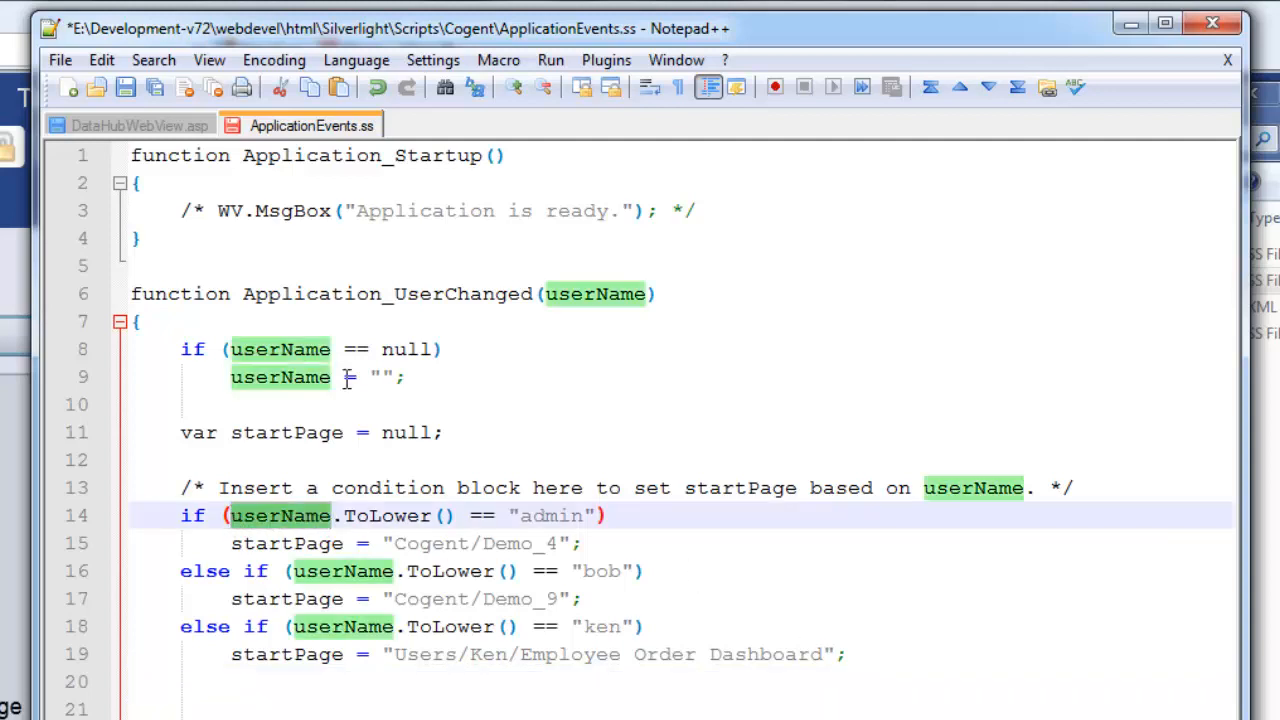
{"action": "double_click", "coordinate": [562, 293]}
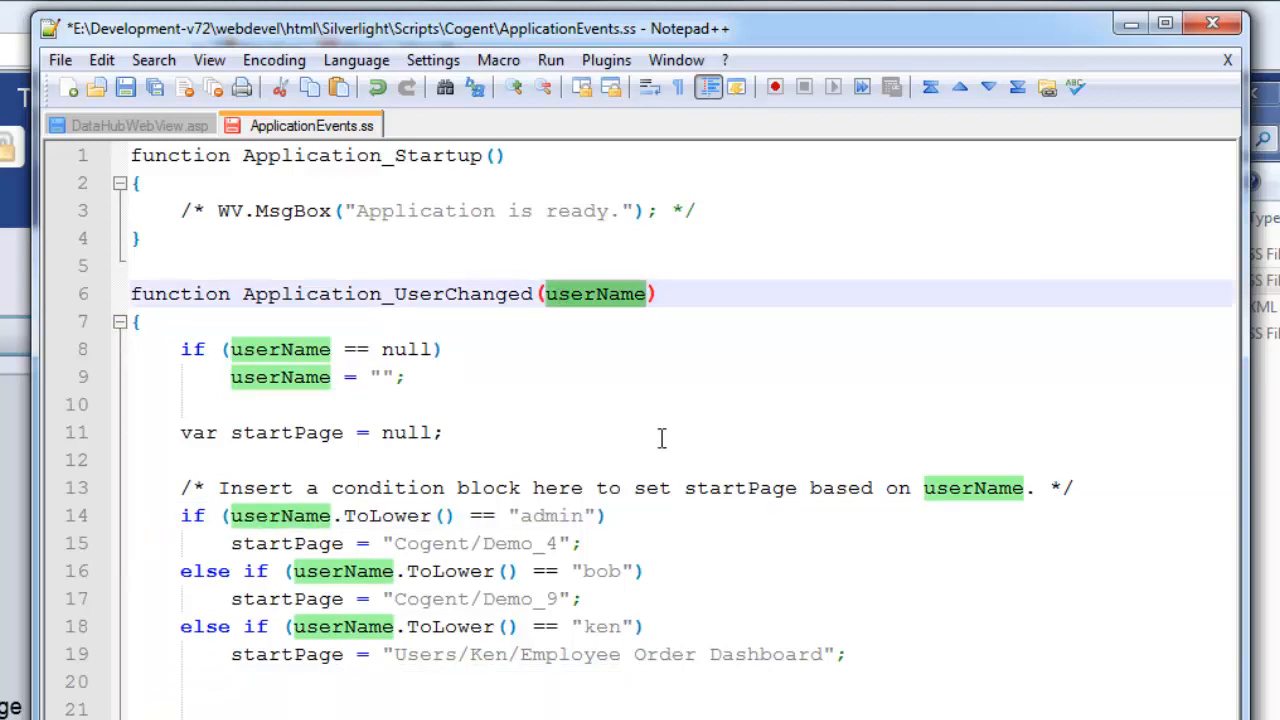
{"action": "left_click", "coordinate": [733, 573]}
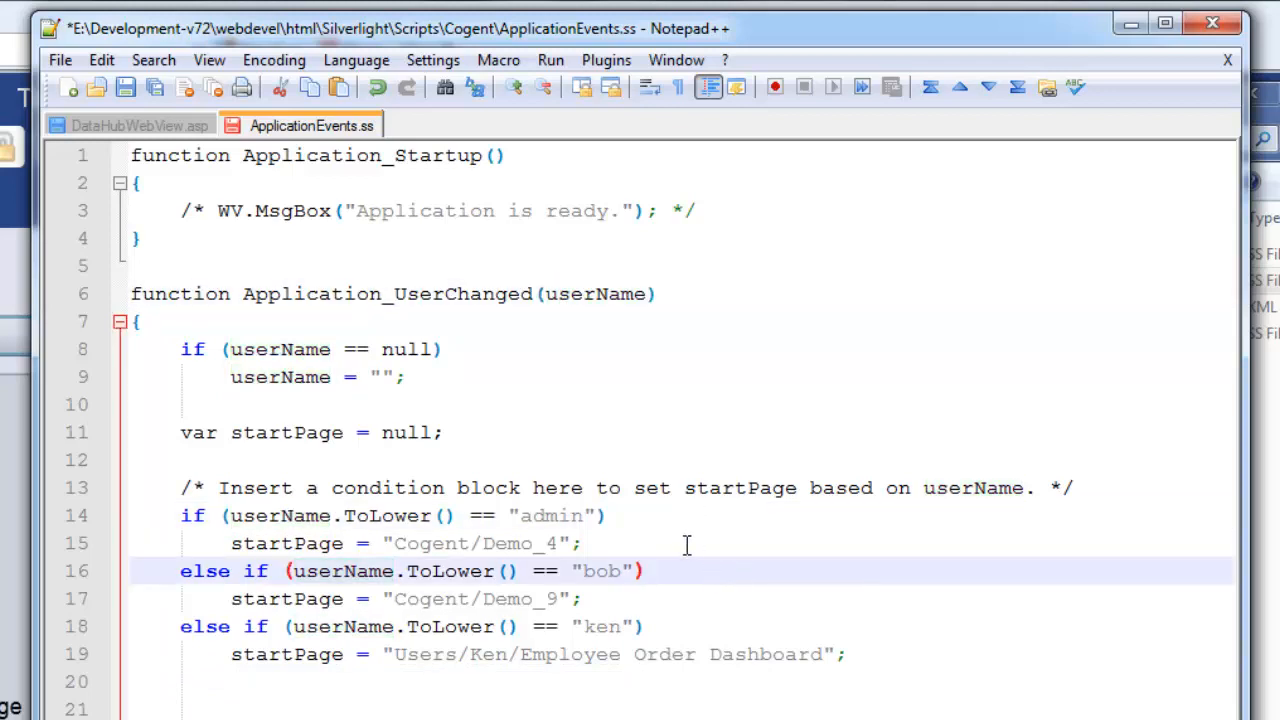
Confirm admin gets Cogent/Demo_4, the second user Cogent/Demo_9, and the third user its page, then save ApplicationEvents.ss.
{"action": "left_click", "coordinate": [555, 545]}
{"action": "left_click", "coordinate": [610, 571]}
{"action": "left_click", "coordinate": [562, 597]}
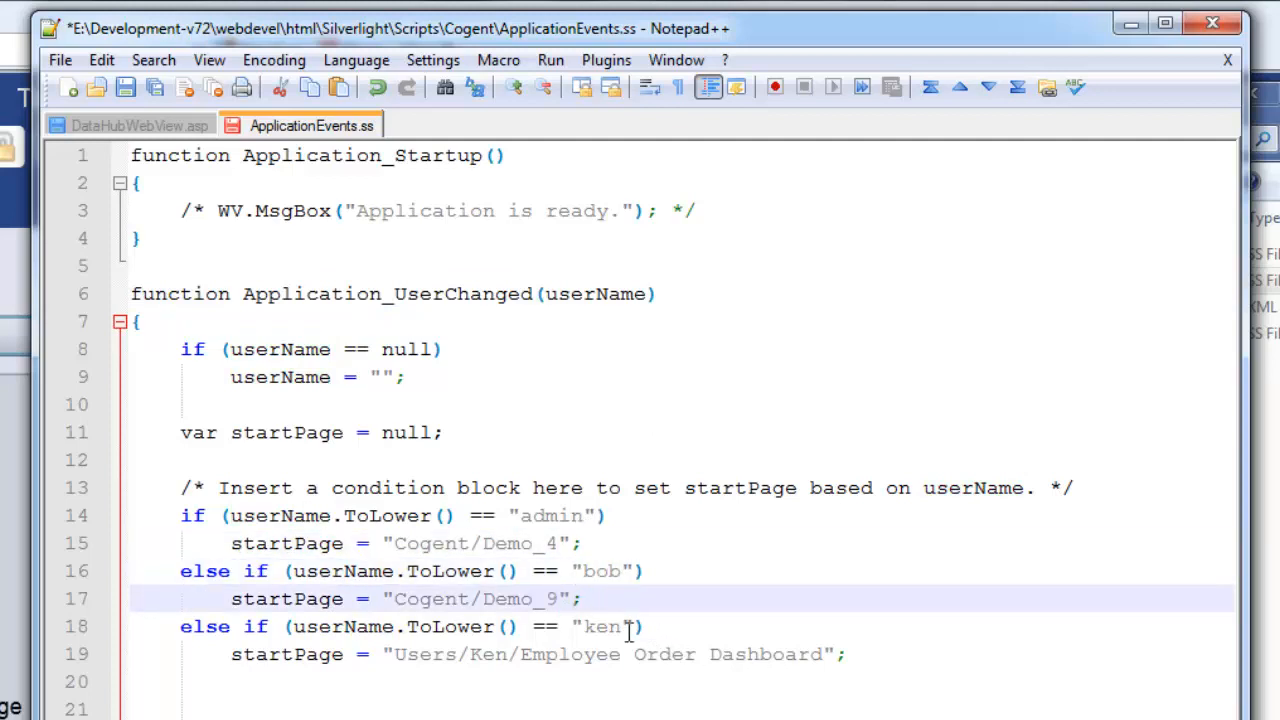
{"action": "left_click", "coordinate": [608, 627]}
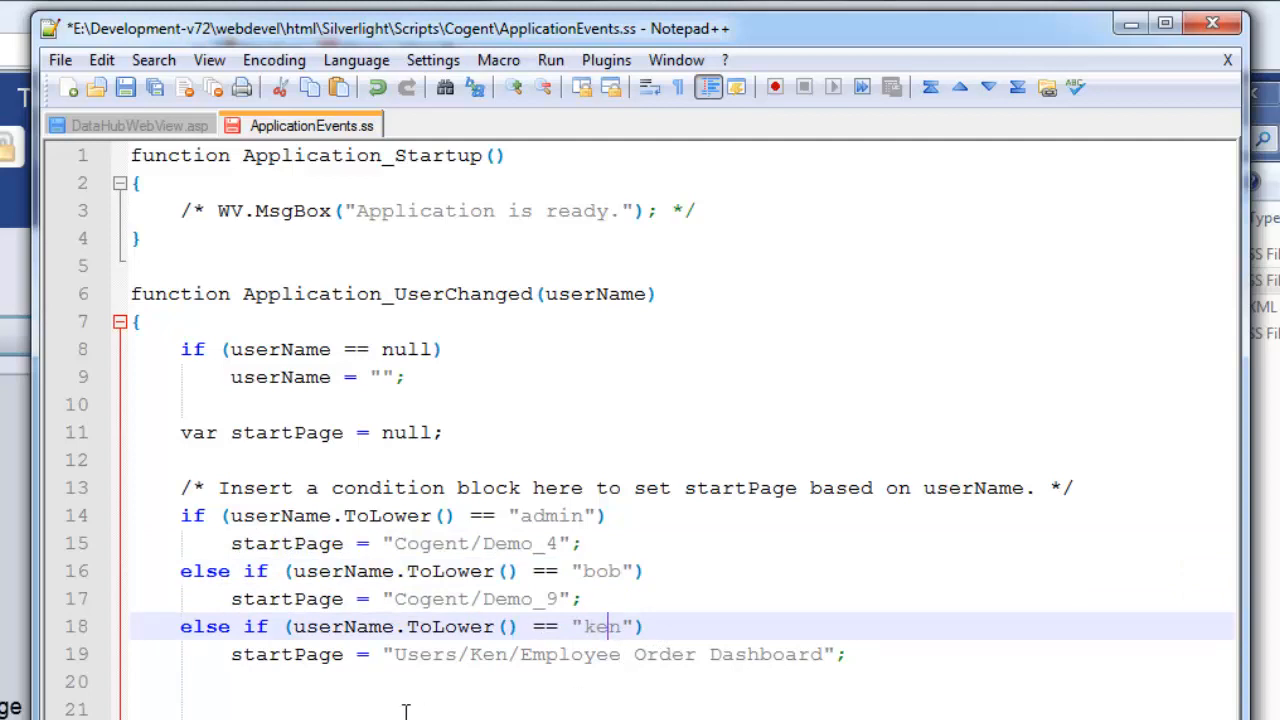
{"action": "left_click", "coordinate": [137, 89]}
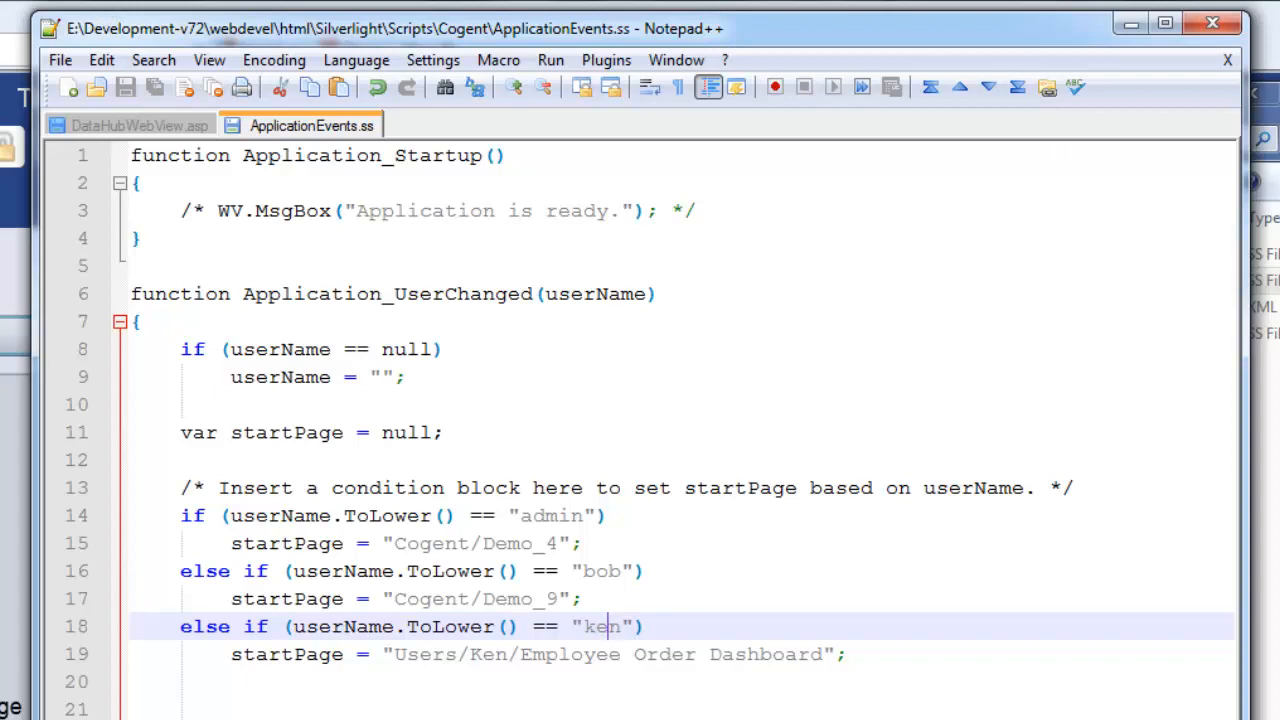
Remove ',page=Cogent/Demo_9' from the initParams line and save DataHubWebView.asp.
{"action": "left_click", "coordinate": [97, 130]}
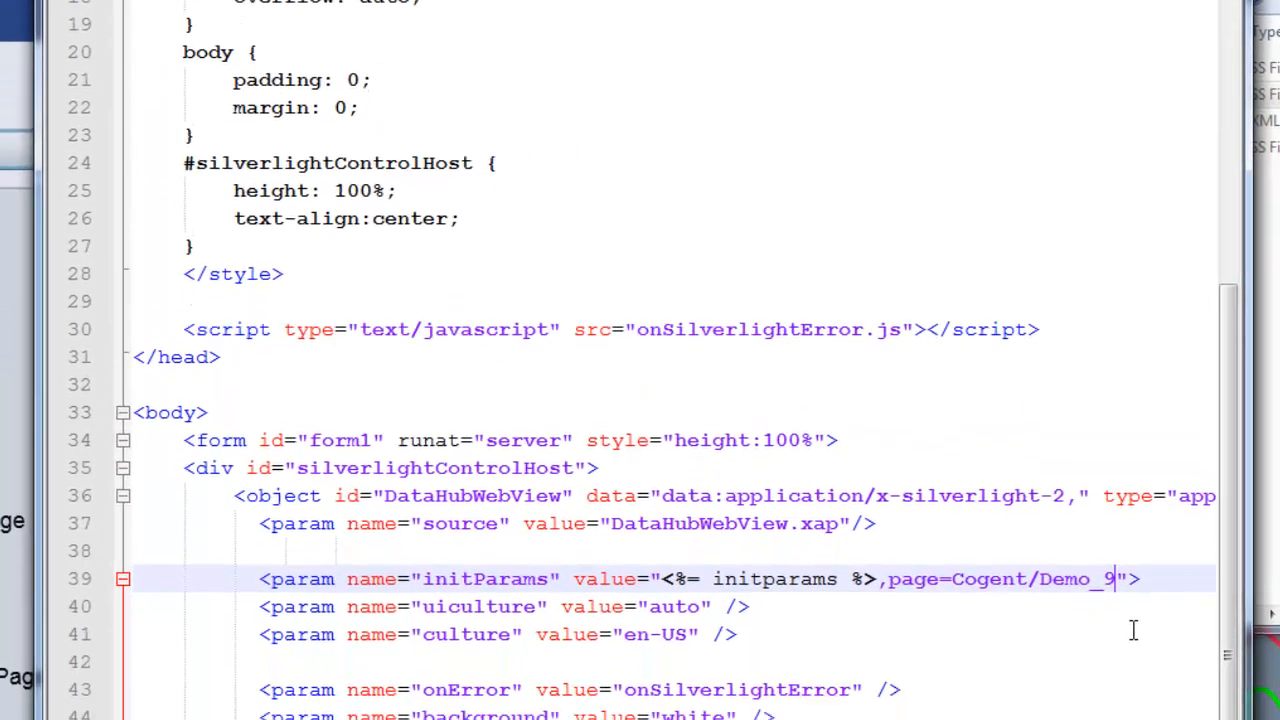
{"action": "key", "text": "BackSpace"}
{"action": "key", "text": "BackSpace"}
{"action": "key", "text": "BackSpace"}
{"action": "key", "text": "BackSpace"}
{"action": "key", "text": "BackSpace"}
{"action": "key", "text": "BackSpace"}
{"action": "key", "text": "BackSpace"}
{"action": "key", "text": "BackSpace"}
{"action": "key", "text": "BackSpace"}
{"action": "key", "text": "BackSpace"}
{"action": "key", "text": "BackSpace"}
{"action": "key", "text": "BackSpace"}
{"action": "key", "text": "BackSpace"}
{"action": "key", "text": "BackSpace"}
{"action": "key", "text": "BackSpace"}
{"action": "key", "text": "BackSpace"}
{"action": "key", "text": "BackSpace"}
{"action": "key", "text": "BackSpace"}
{"action": "key", "text": "BackSpace"}
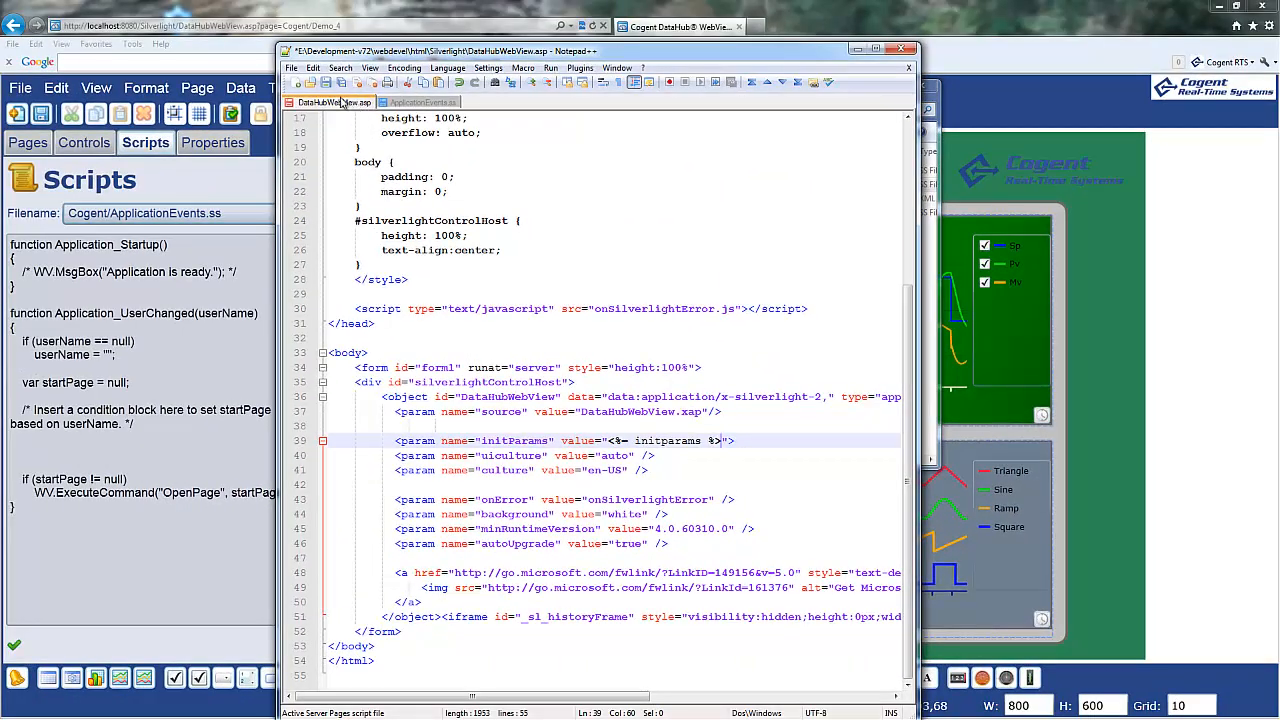
{"action": "left_click", "coordinate": [327, 84]}
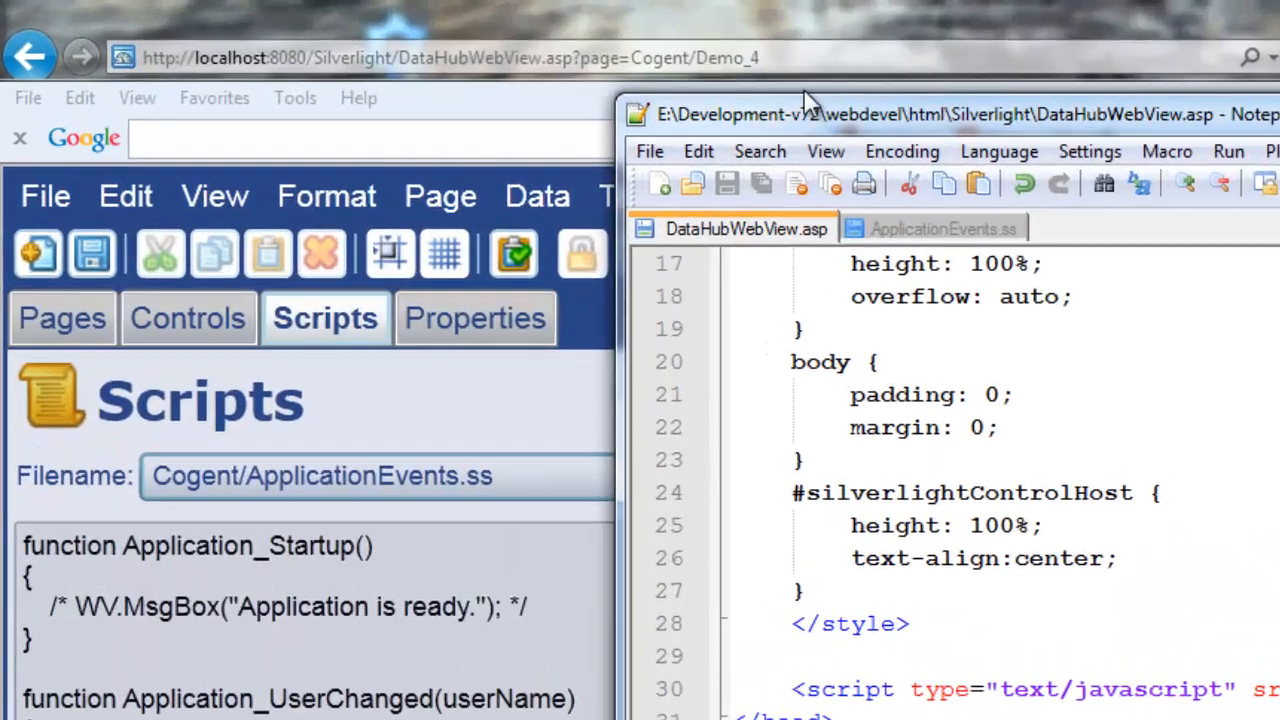
Strip the page parameter from the browser's DataHubWebView.asp address.
{"action": "left_click", "coordinate": [365, 26]}
{"action": "left_click", "coordinate": [365, 26]}
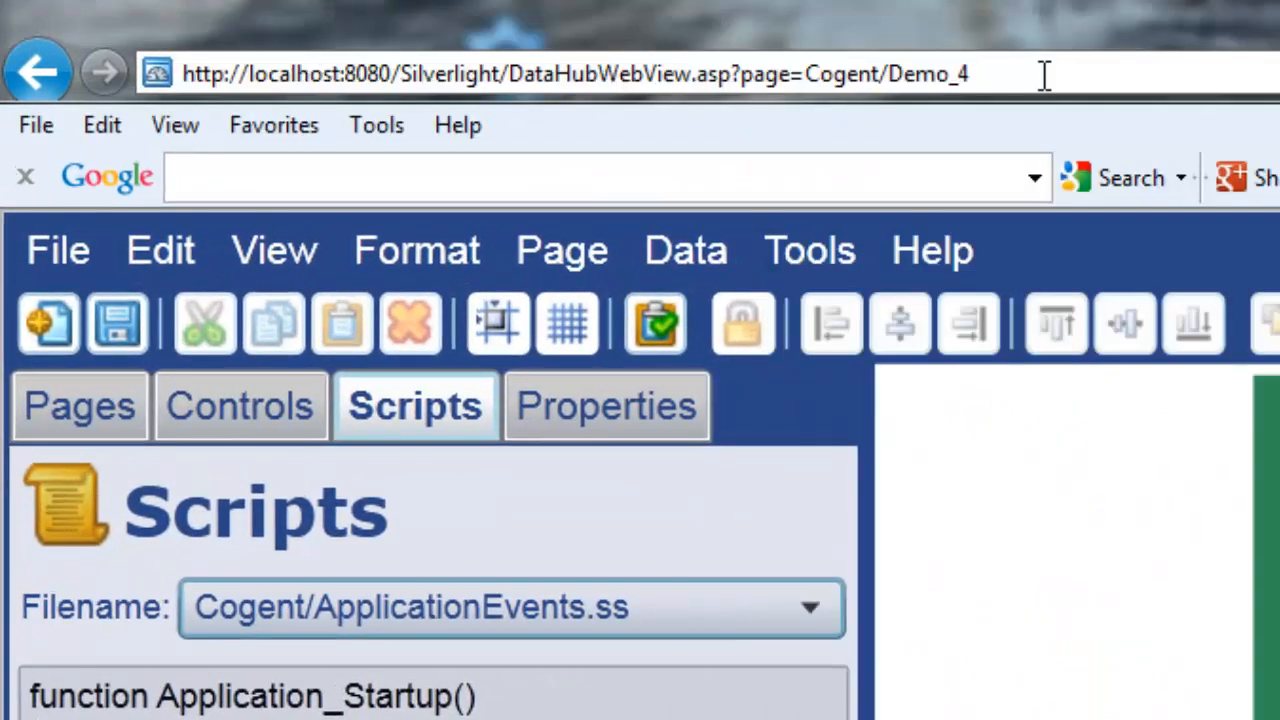
{"action": "key", "text": "BackSpace"}
{"action": "key", "text": "BackSpace"}
{"action": "key", "text": "BackSpace"}
{"action": "key", "text": "BackSpace"}
{"action": "key", "text": "BackSpace"}
{"action": "key", "text": "BackSpace"}
{"action": "key", "text": "BackSpace"}
{"action": "key", "text": "BackSpace"}
{"action": "key", "text": "BackSpace"}
{"action": "key", "text": "BackSpace"}
{"action": "key", "text": "BackSpace"}
{"action": "key", "text": "BackSpace"}
{"action": "key", "text": "BackSpace"}
{"action": "key", "text": "BackSpace"}
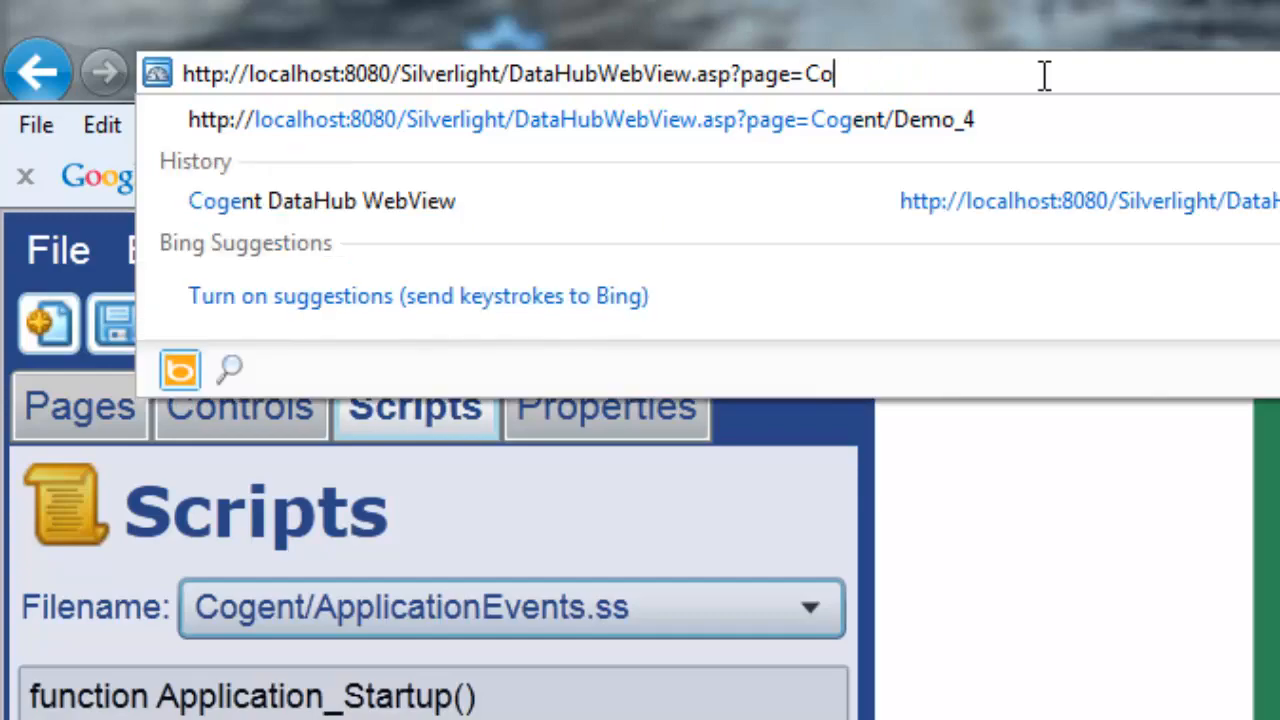
{"action": "key", "text": "BackSpace"}
{"action": "key", "text": "BackSpace"}
{"action": "key", "text": "BackSpace"}
{"action": "key", "text": "BackSpace"}
{"action": "key", "text": "BackSpace"}
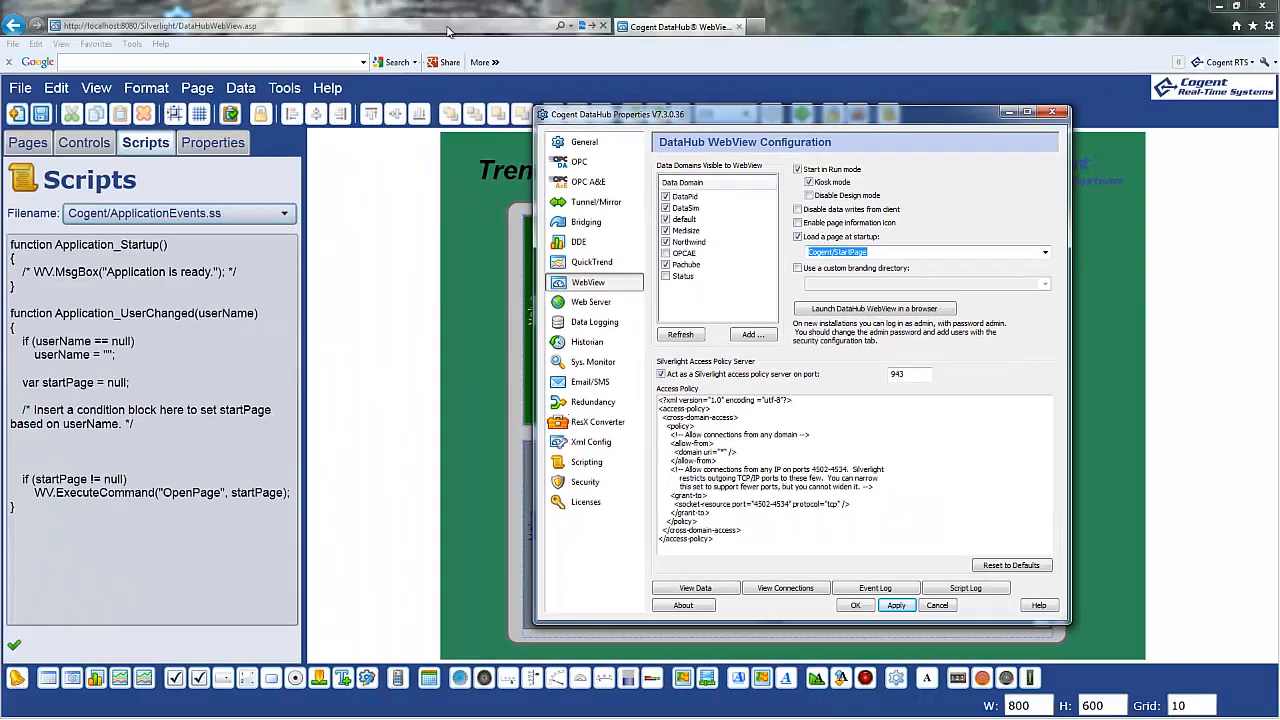
Load the plain DataHubWebView.asp address, leave the current page, and return to Notepad++.
{"action": "left_click", "coordinate": [443, 23]}
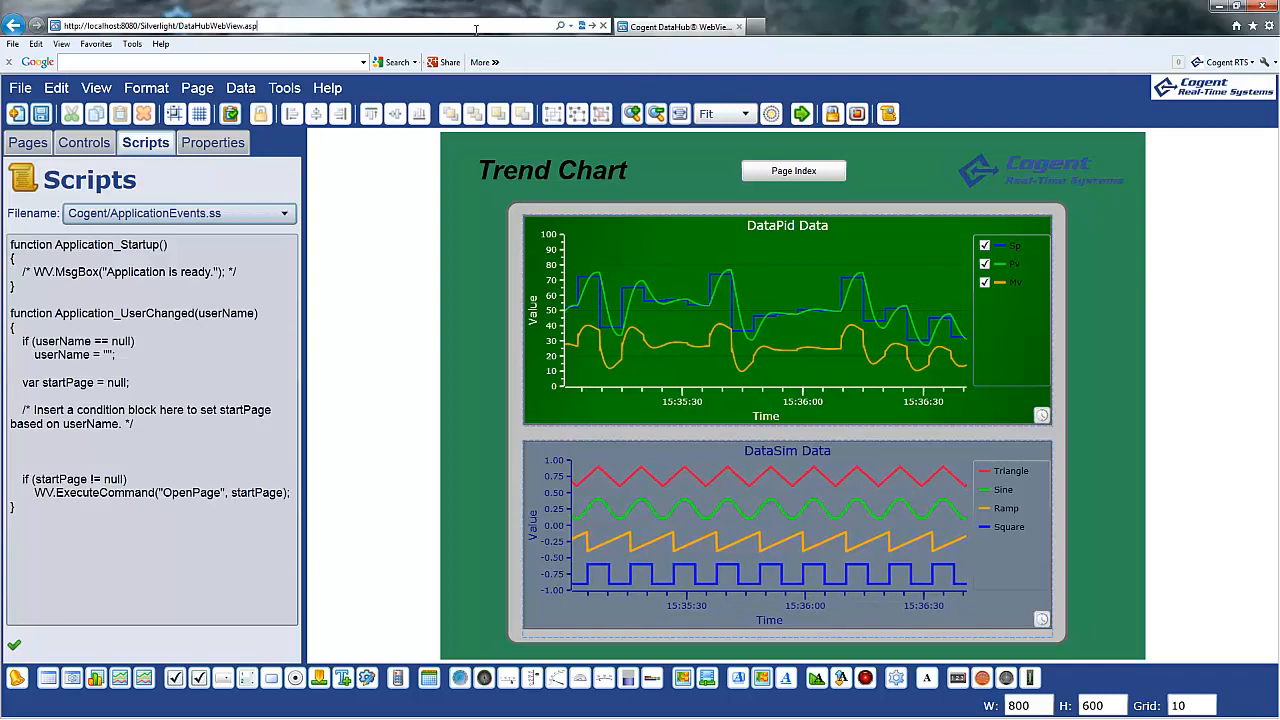
{"action": "key", "text": "Return"}
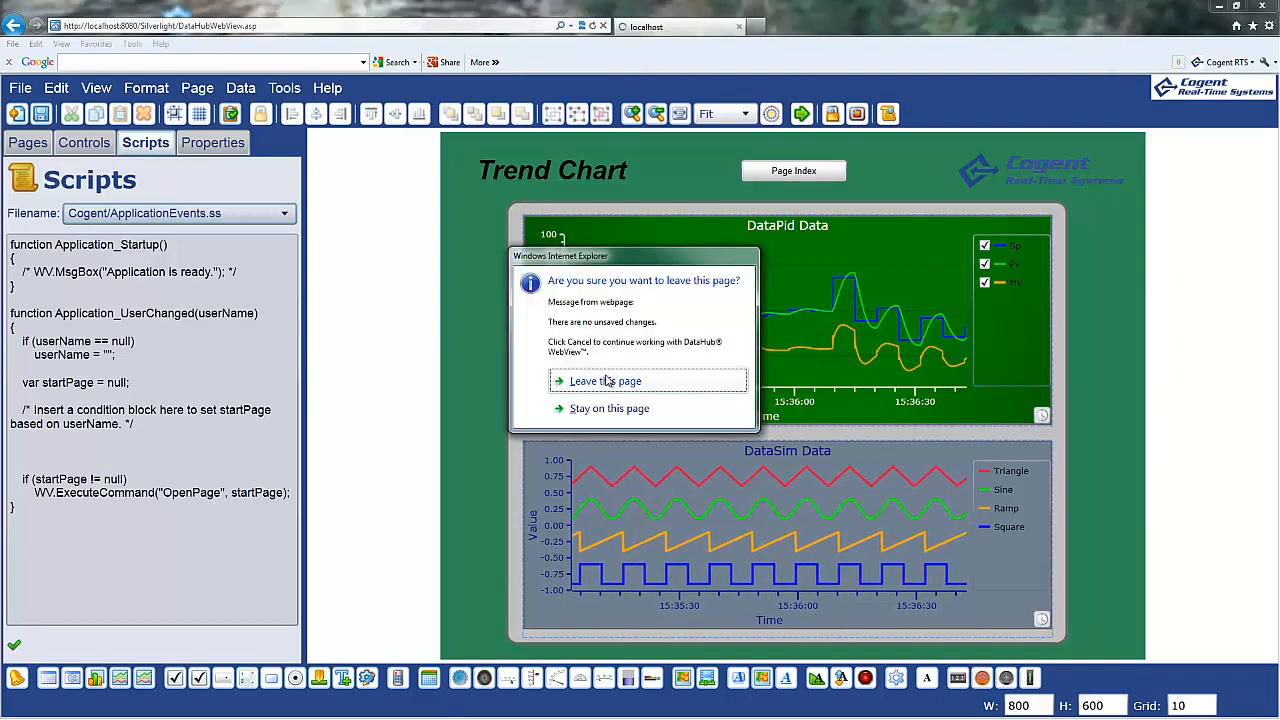
{"action": "left_click", "coordinate": [605, 381]}
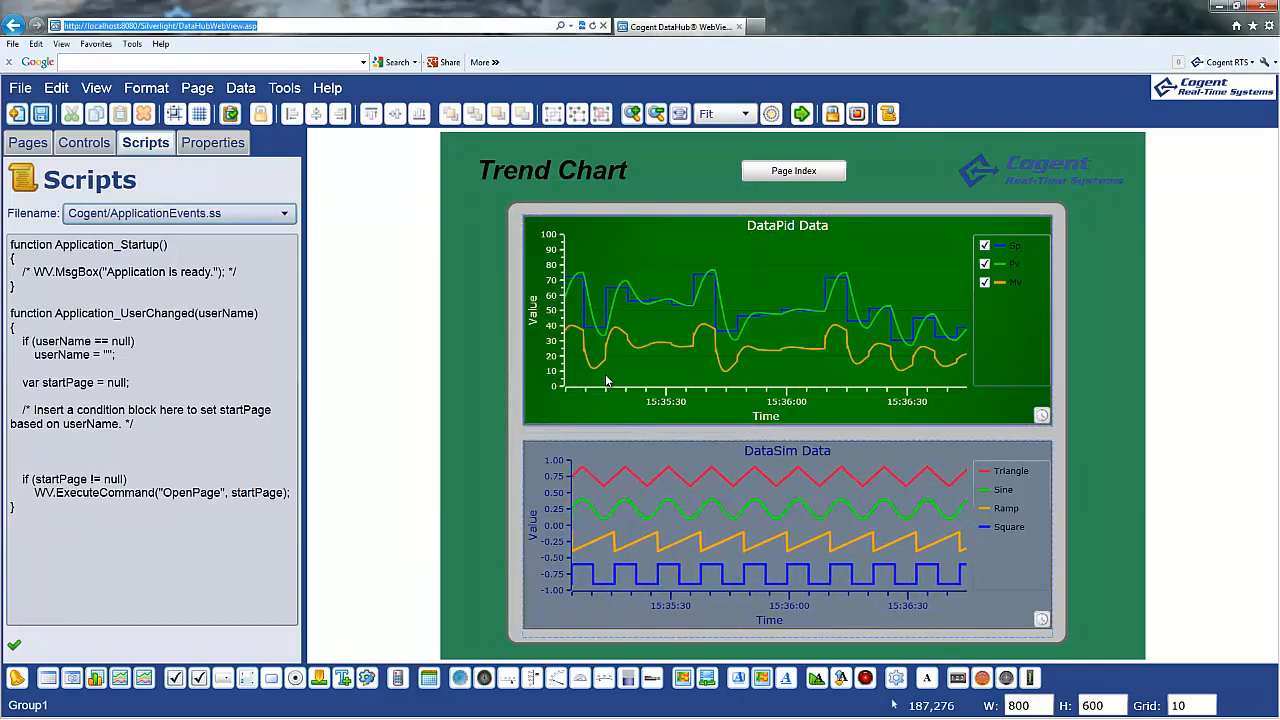
{"action": "key", "text": "alt+Tab"}
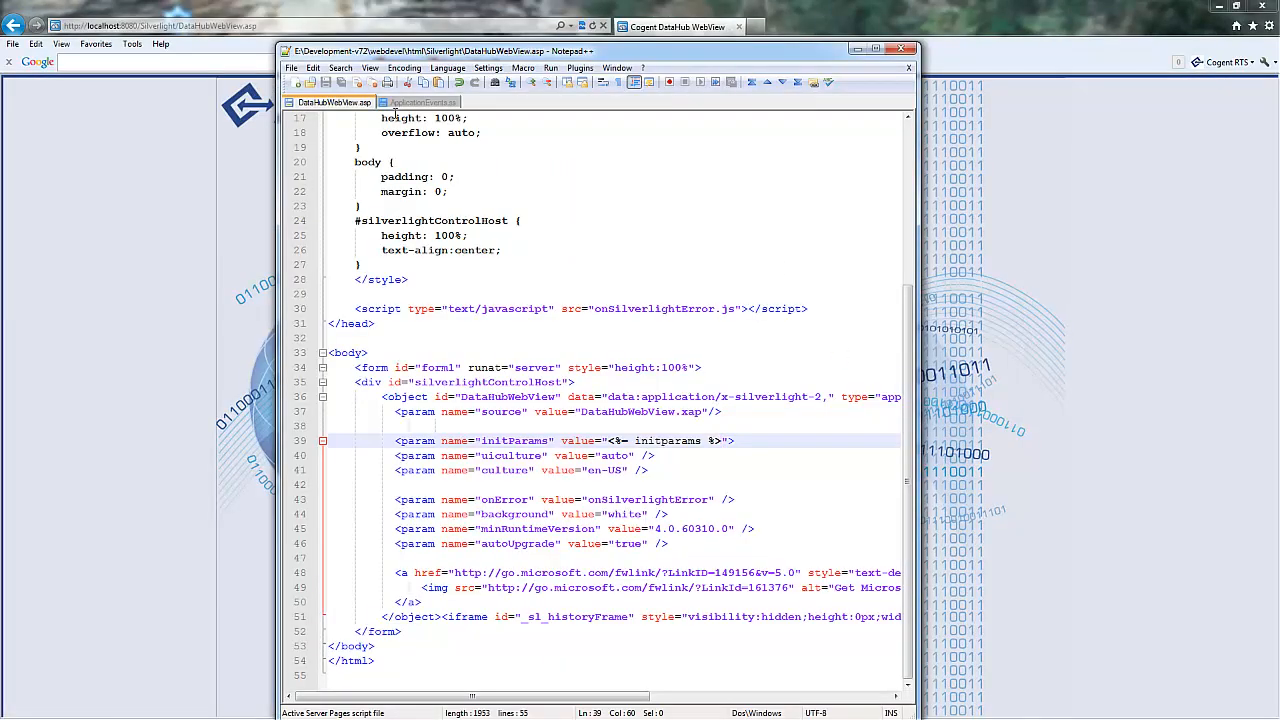
Log in as admin to open the Circular Gauges Demo_4 page, then reload back to the login screen.
{"action": "left_click", "coordinate": [400, 104]}
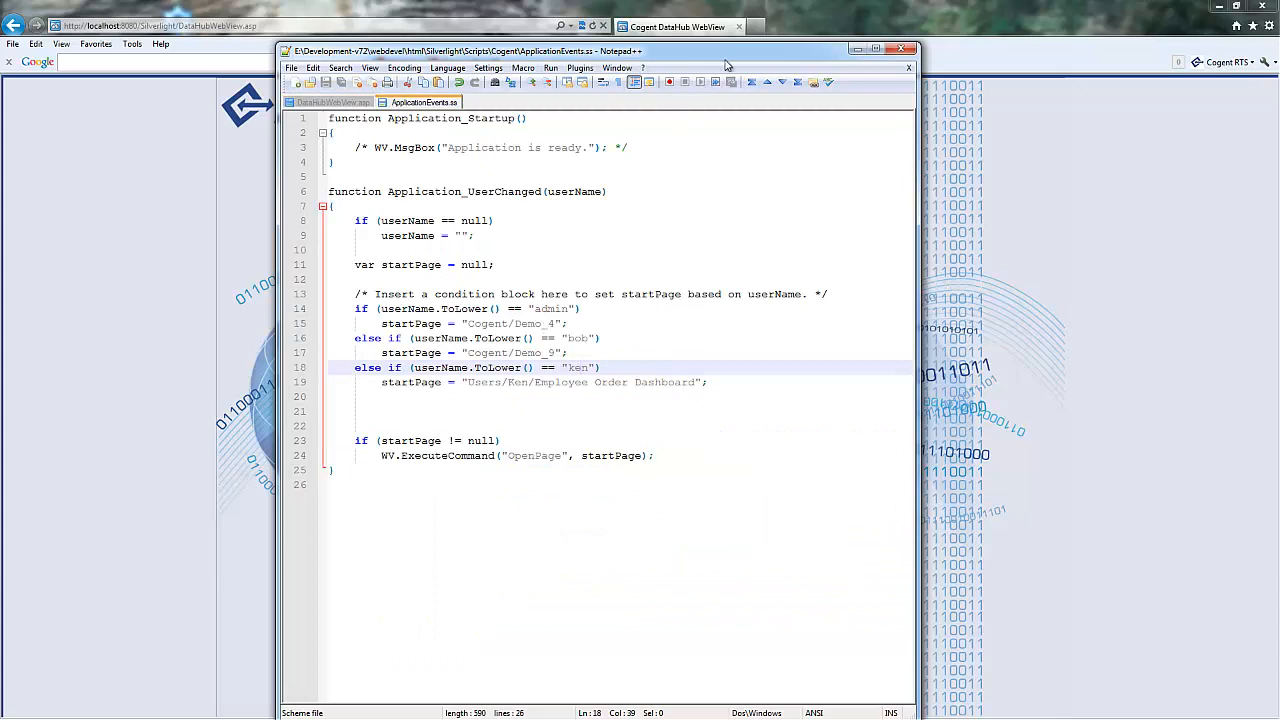
{"action": "left_click", "coordinate": [856, 49]}
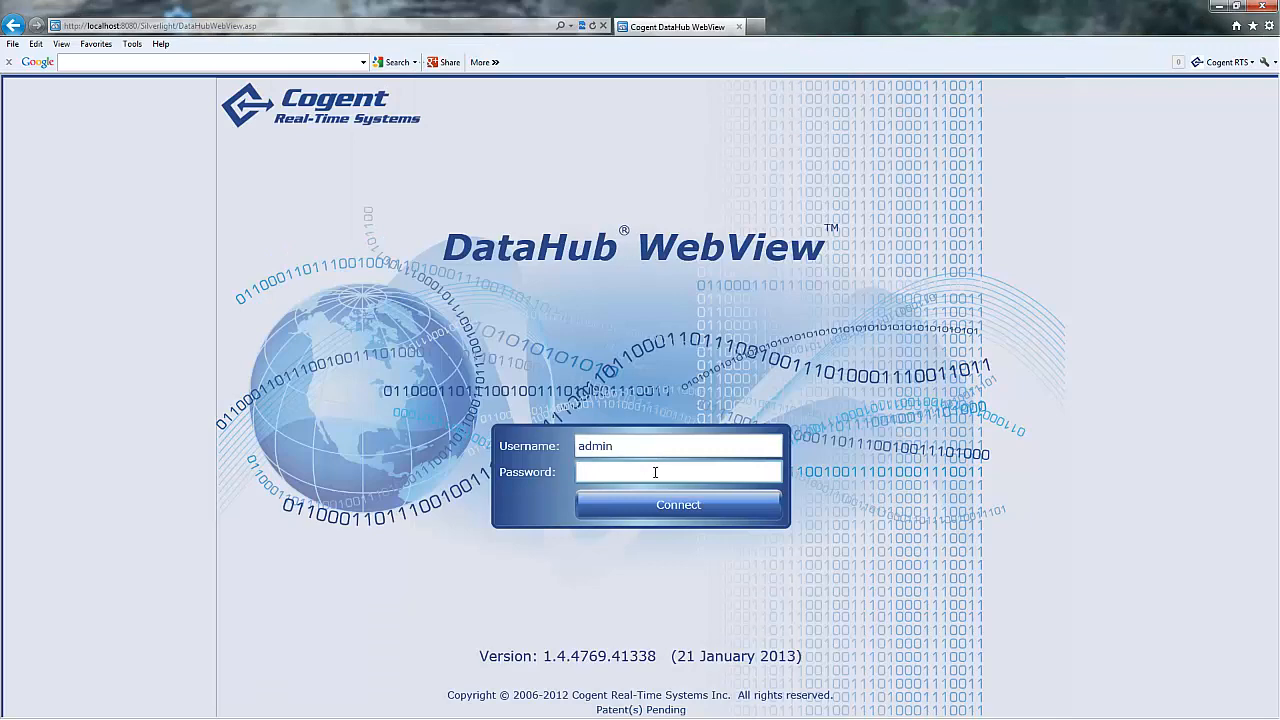
{"action": "key", "text": "Return"}
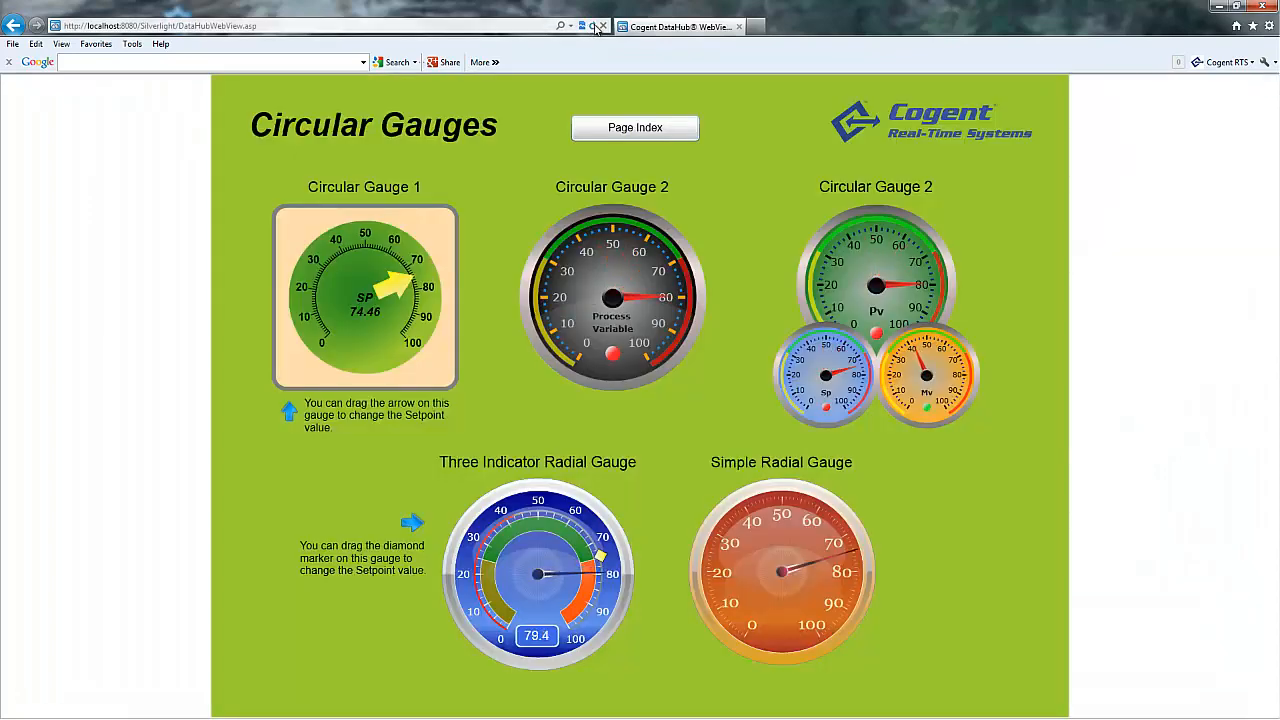
{"action": "left_click", "coordinate": [591, 27]}
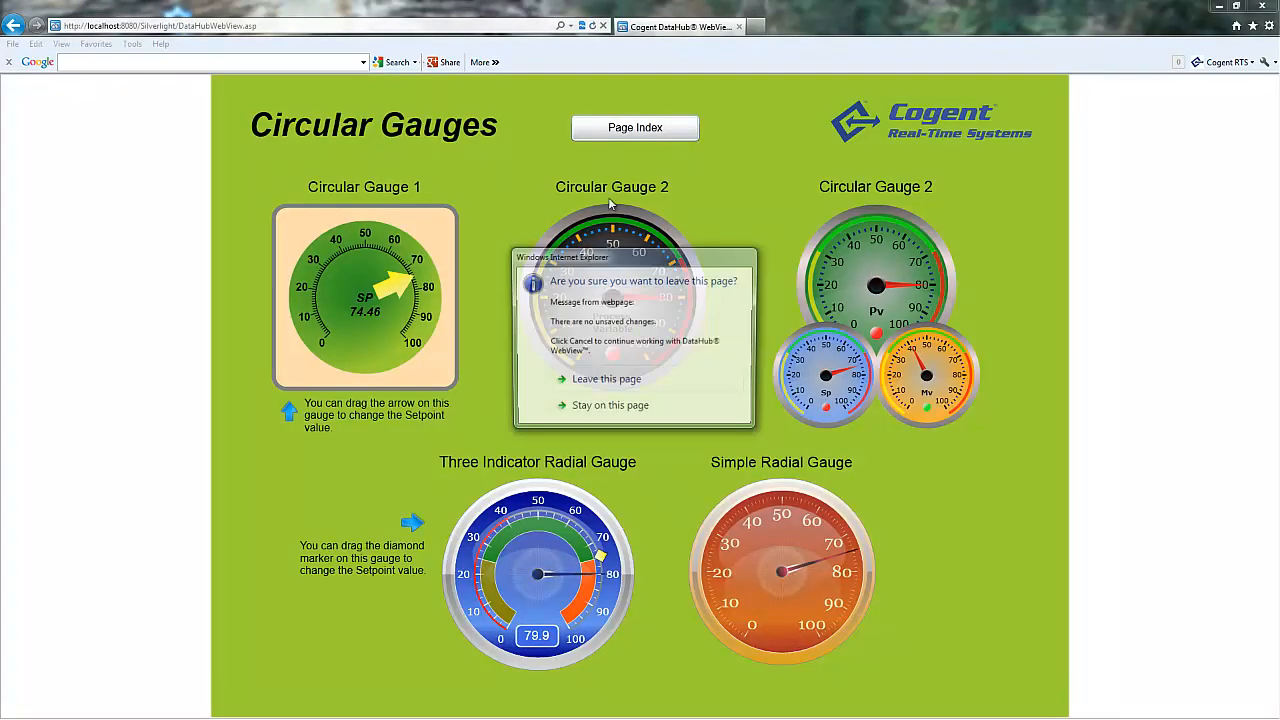
{"action": "left_click", "coordinate": [606, 380]}
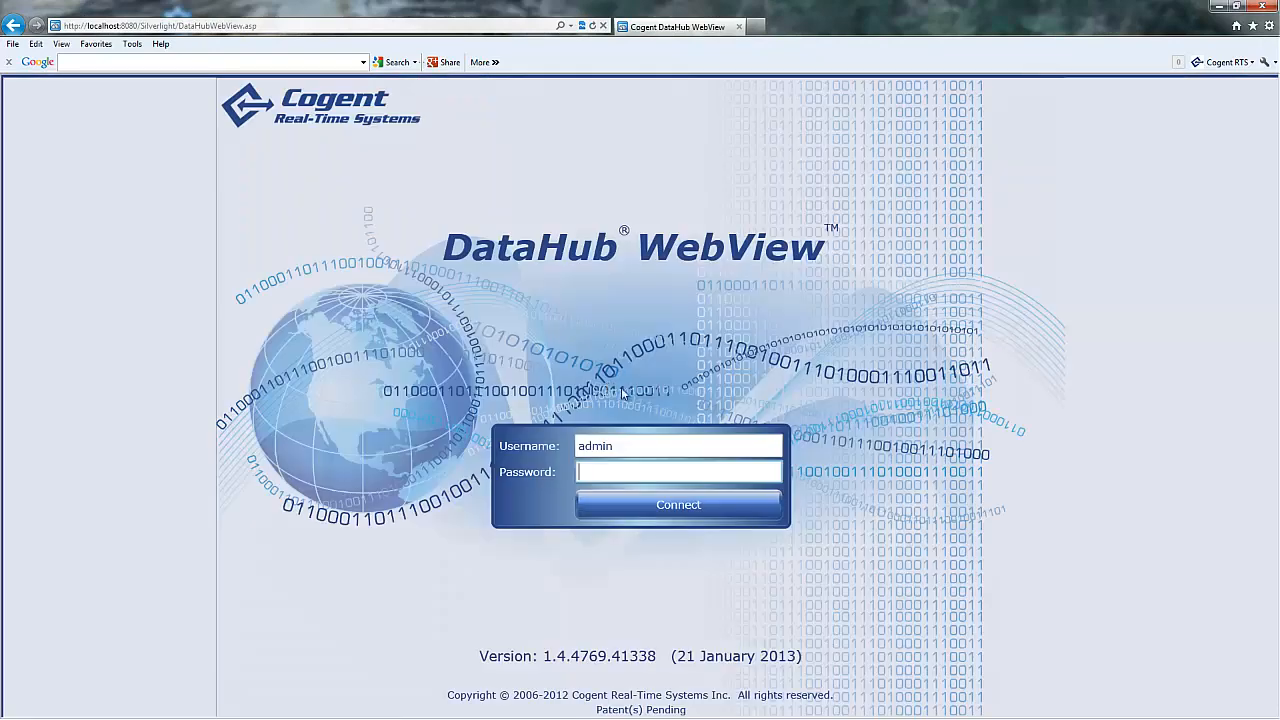
Log in as the second user to reach the Trend Chart Demo_9 page, then reload and leave it.
{"action": "double_click", "coordinate": [625, 447]}
{"action": "type", "text": "Bob"}
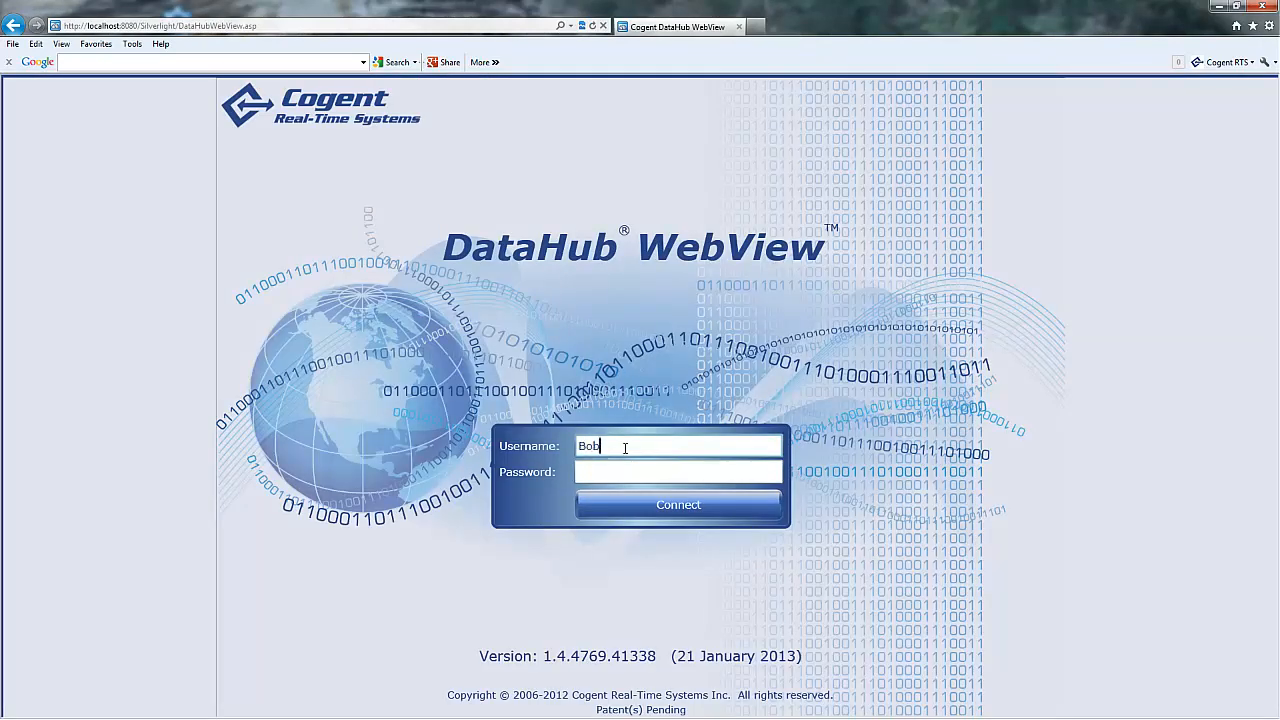
{"action": "key", "text": "Return"}
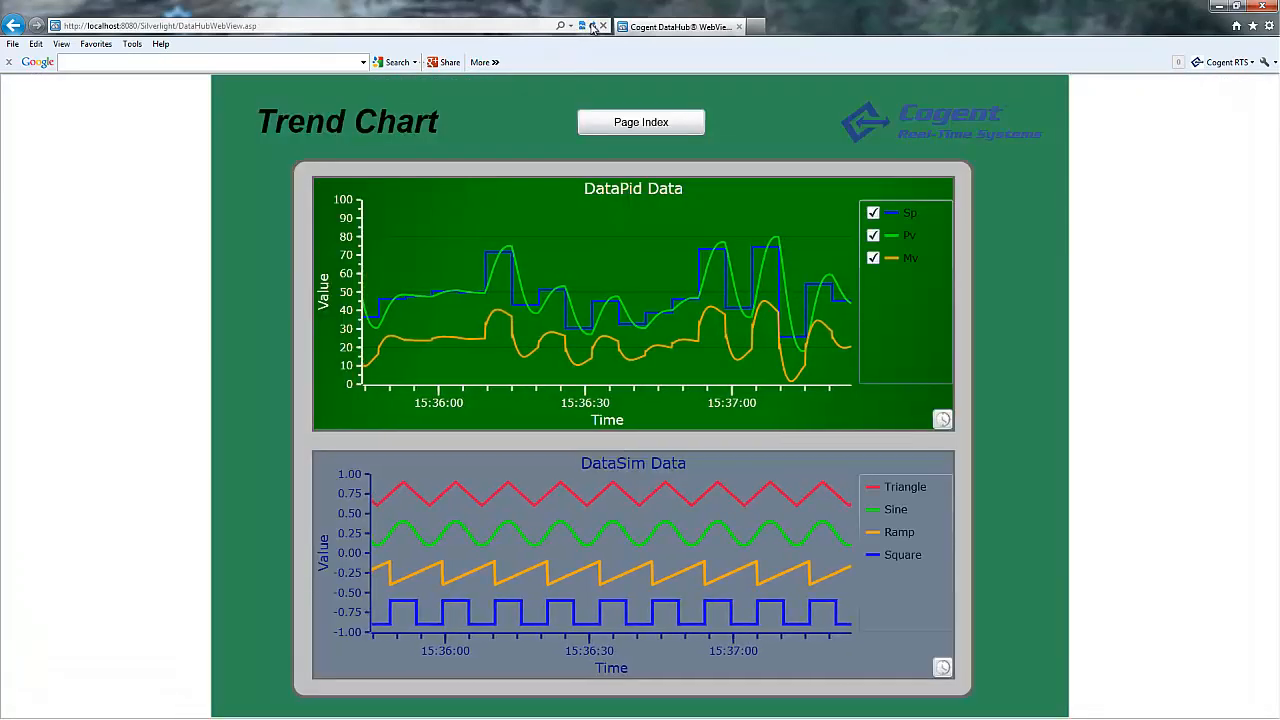
{"action": "left_click", "coordinate": [593, 27]}
{"action": "left_click", "coordinate": [595, 384]}
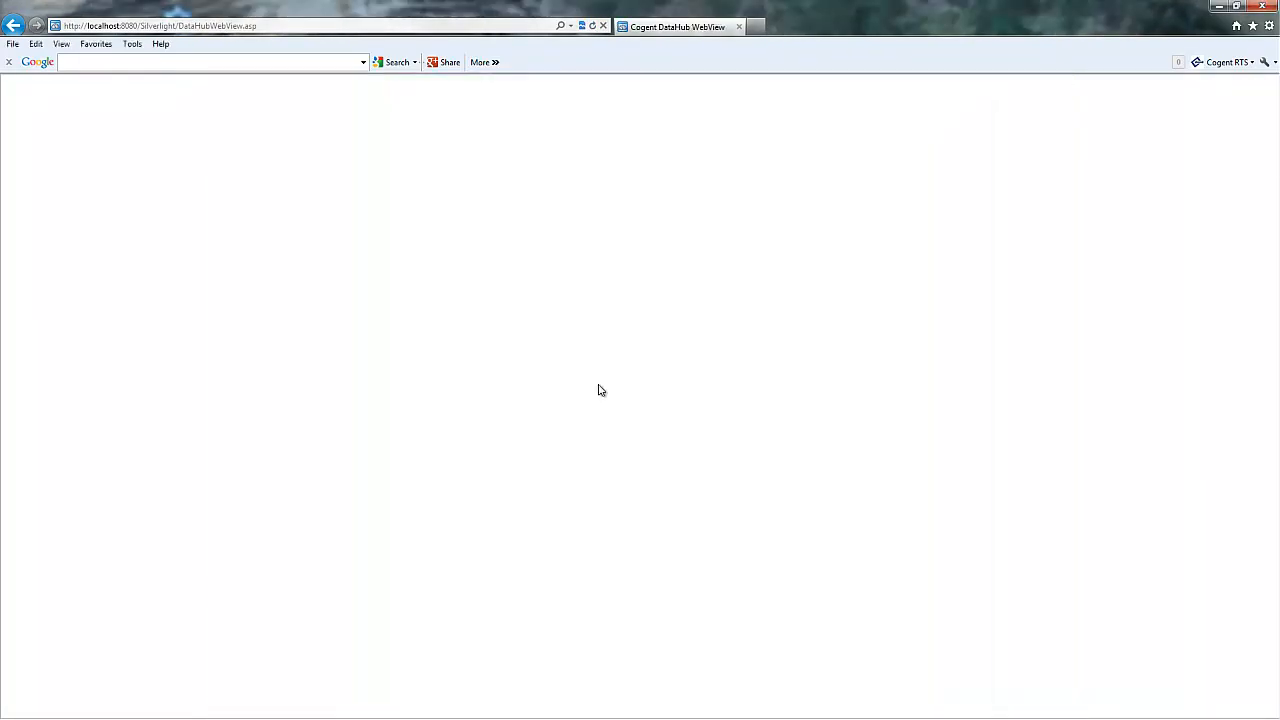
Log in as the third user, view one employee's orders on the dashboard, then reload to login.
{"action": "type", "text": "Ken"}
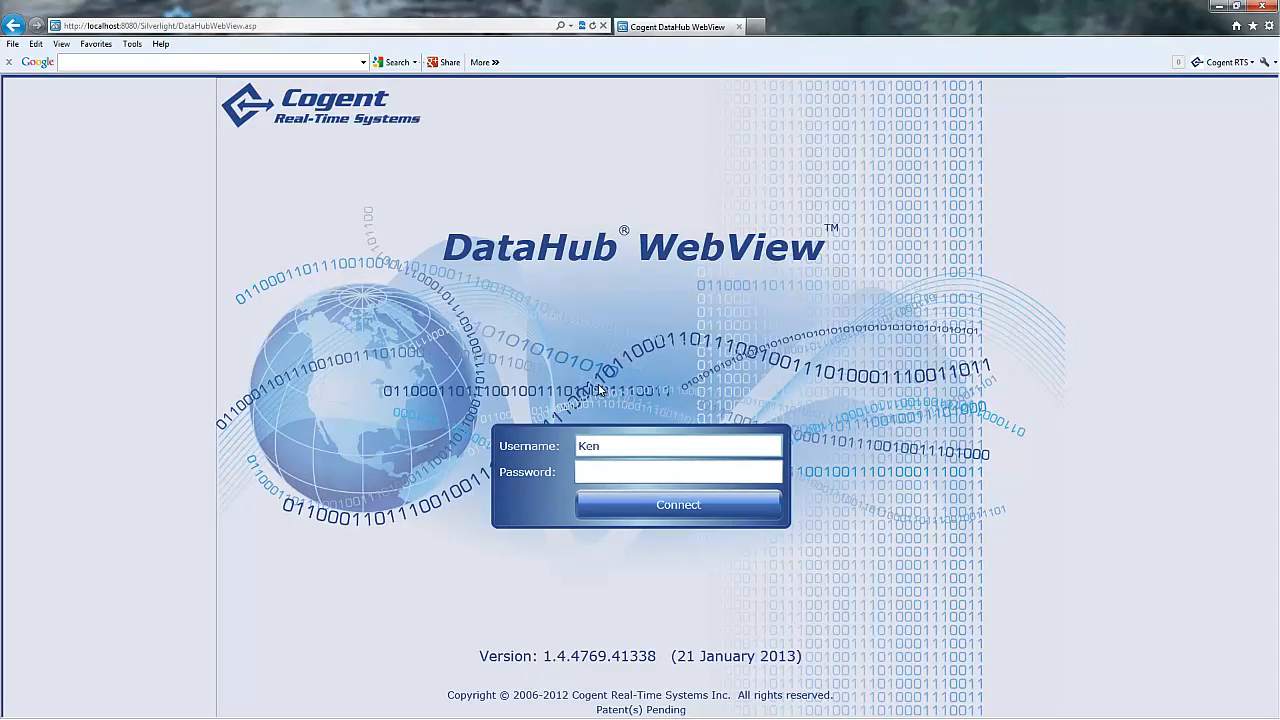
{"action": "key", "text": "Return"}
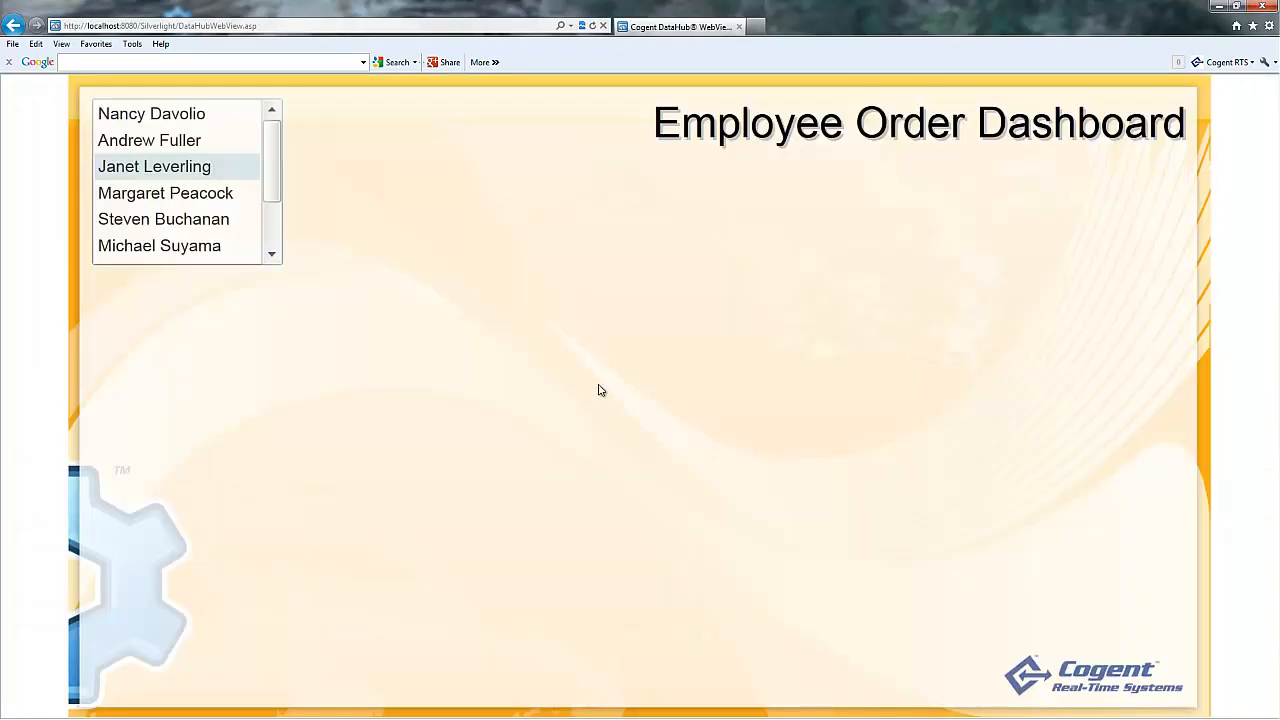
{"action": "left_click", "coordinate": [228, 220]}
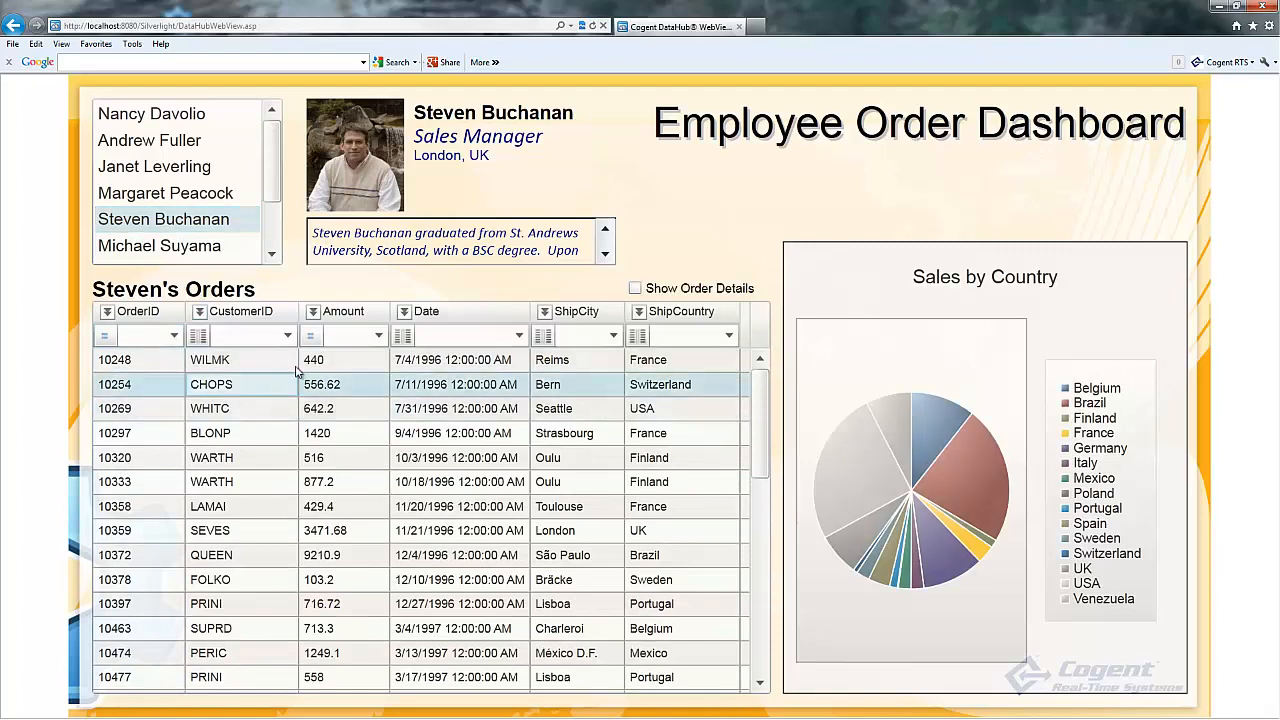
{"action": "left_click", "coordinate": [592, 26]}
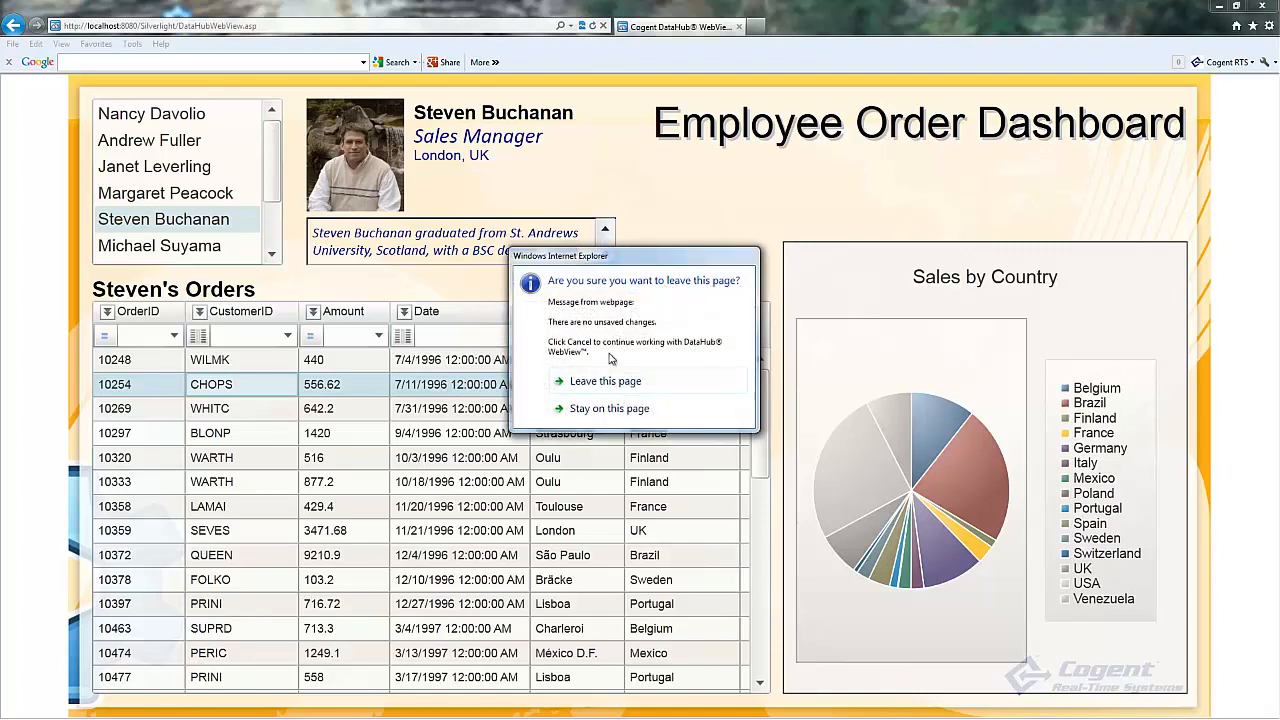
{"action": "left_click", "coordinate": [610, 380]}
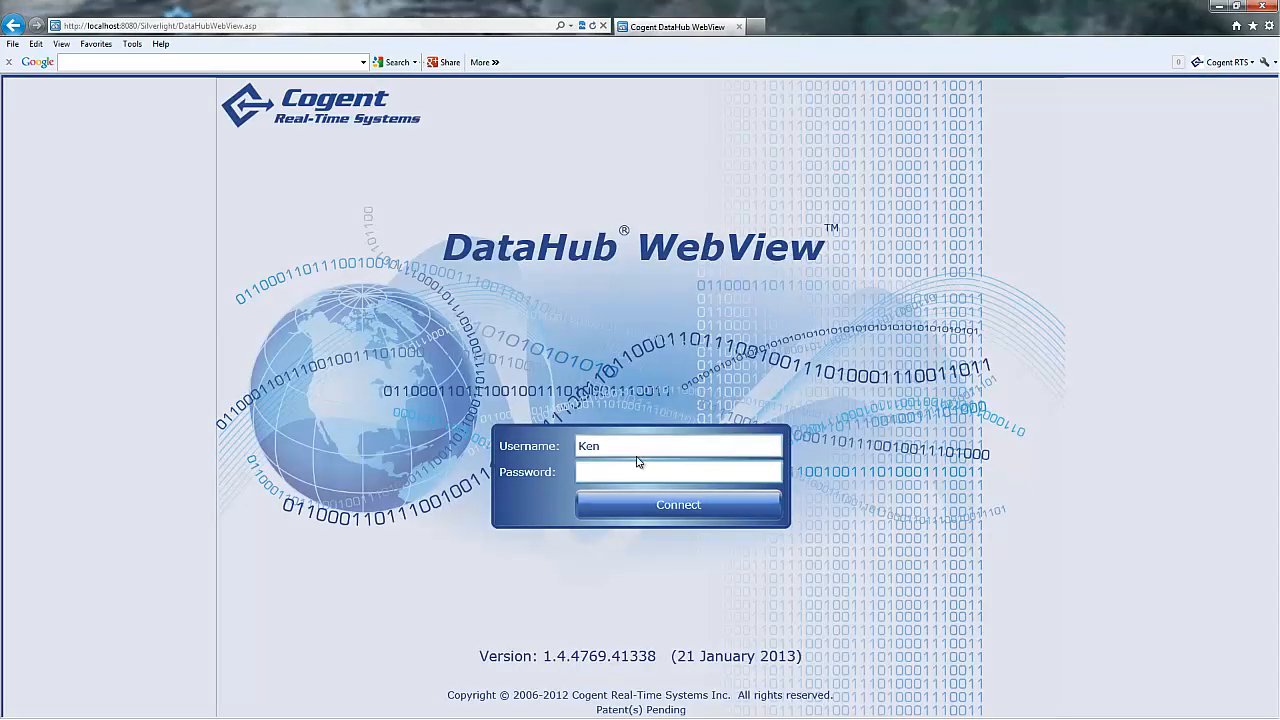
Log in as an unlisted user to reach the default demo start page, checking the configured startup page.
{"action": "double_click", "coordinate": [636, 449]}
{"action": "type", "text": "Paul"}
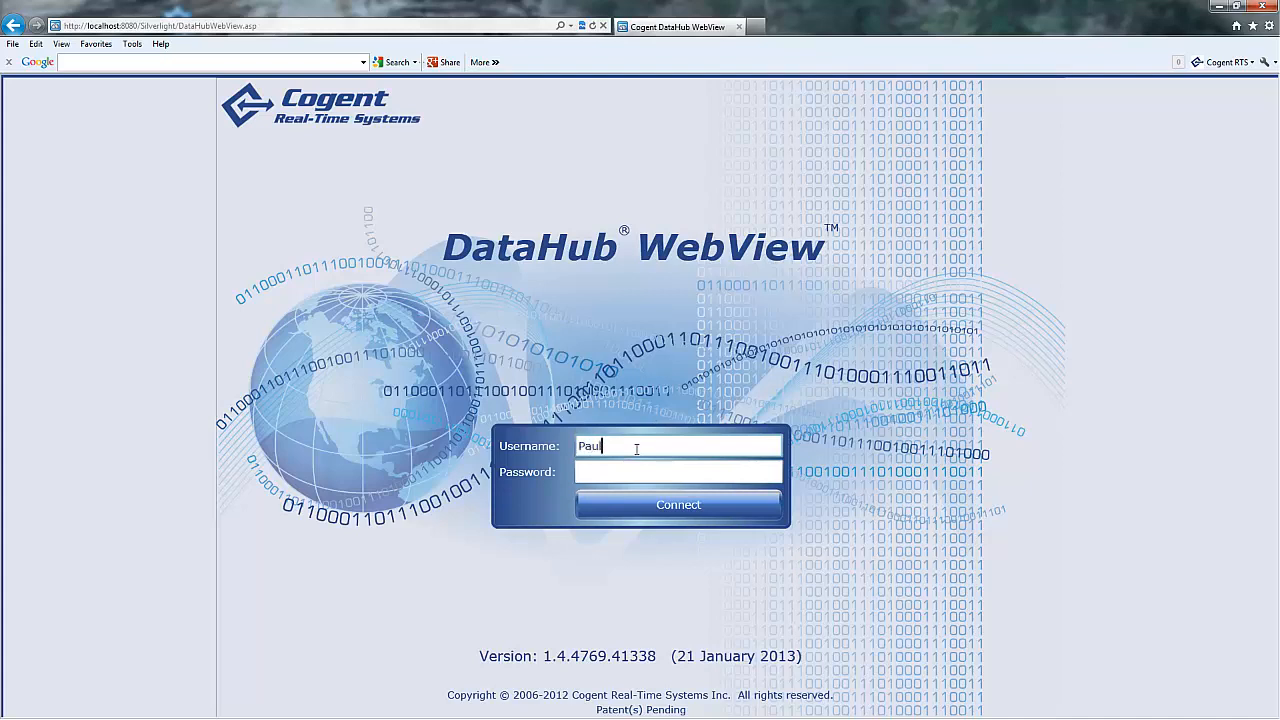
{"action": "key", "text": "Return"}
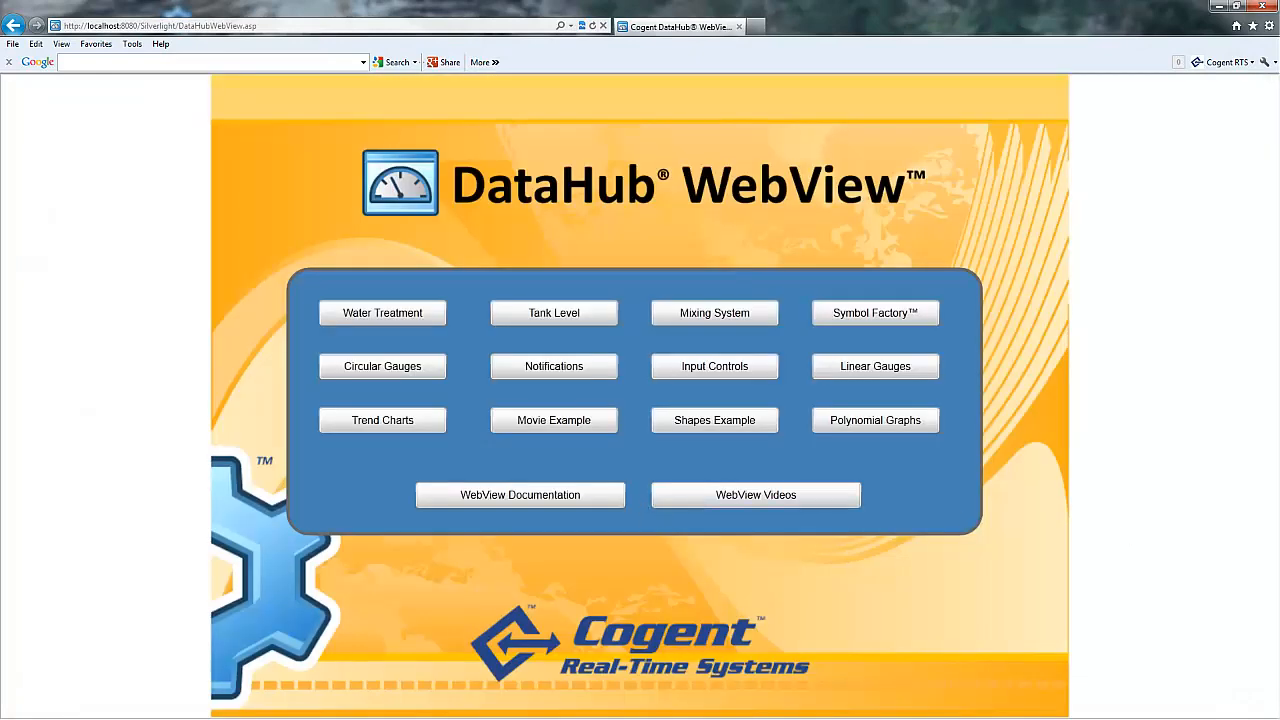
{"action": "key", "text": "alt+Tab"}
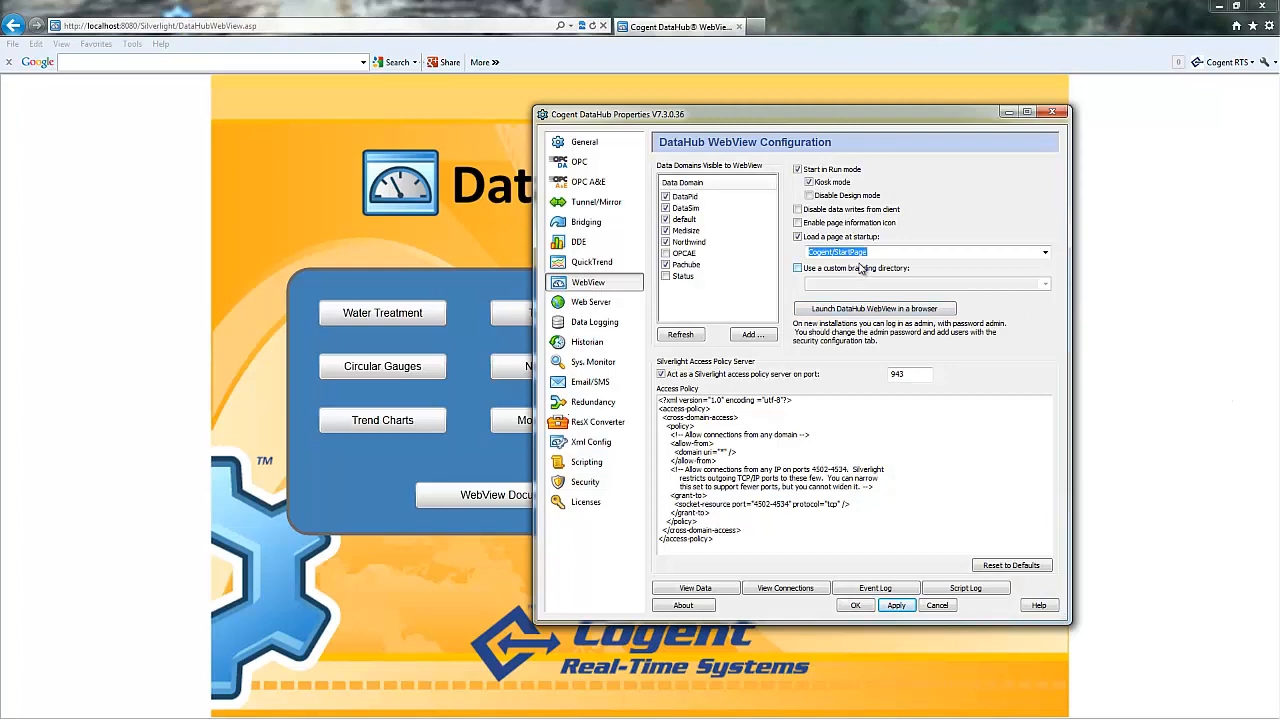
{"action": "left_click", "coordinate": [1006, 116]}
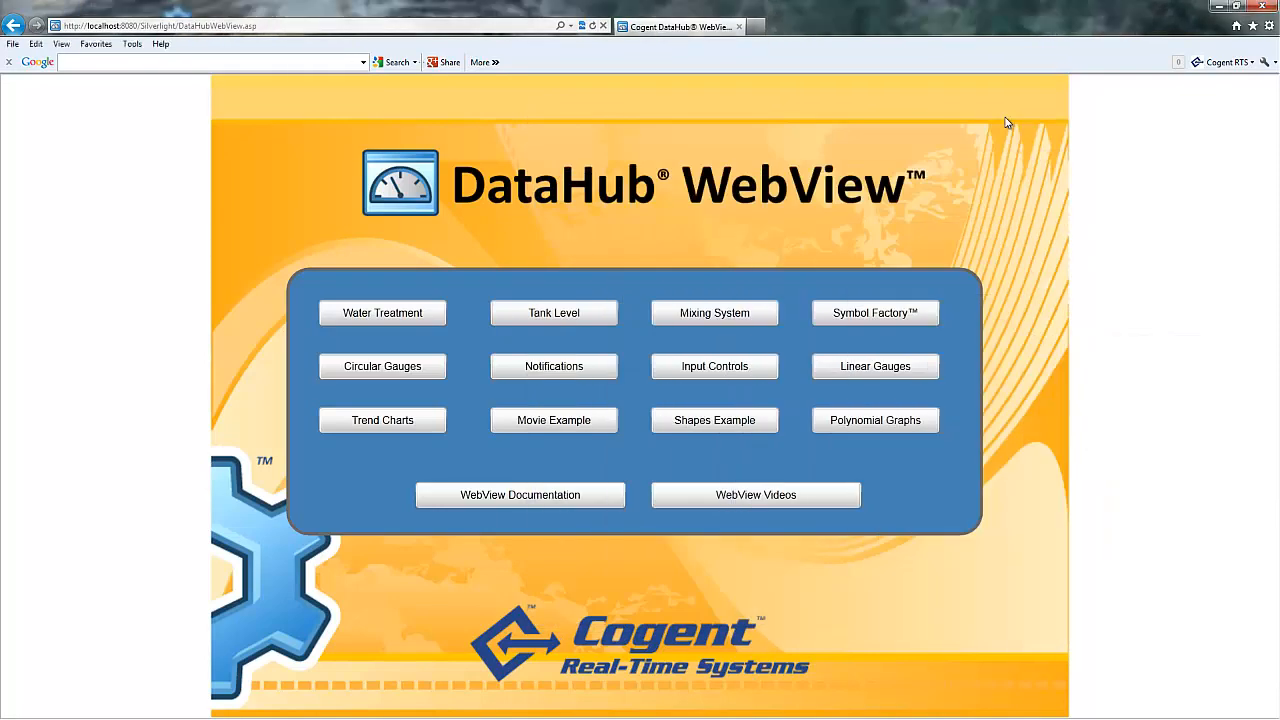